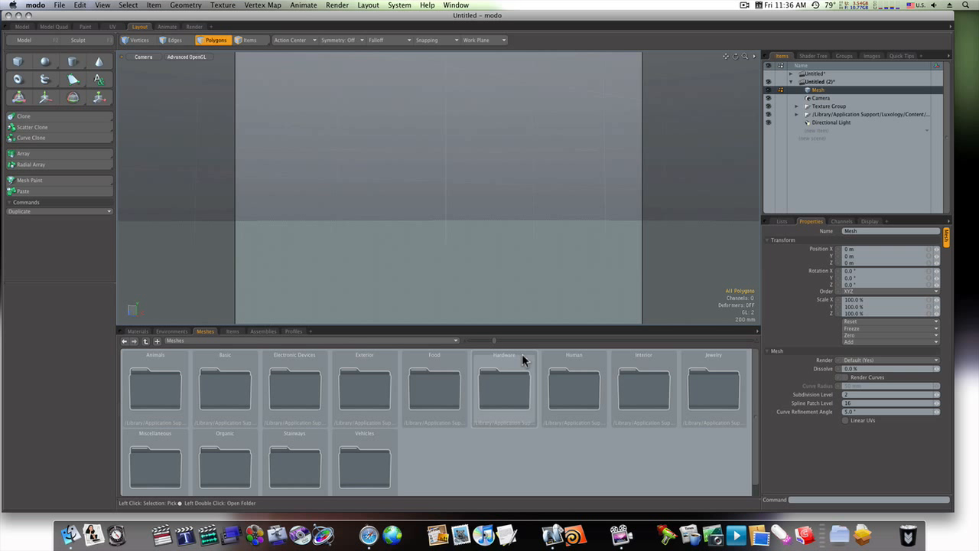
Add the Table Coffee 02 mesh preset from Interior > Furniture > Tables to the scene
double_click(651, 392)
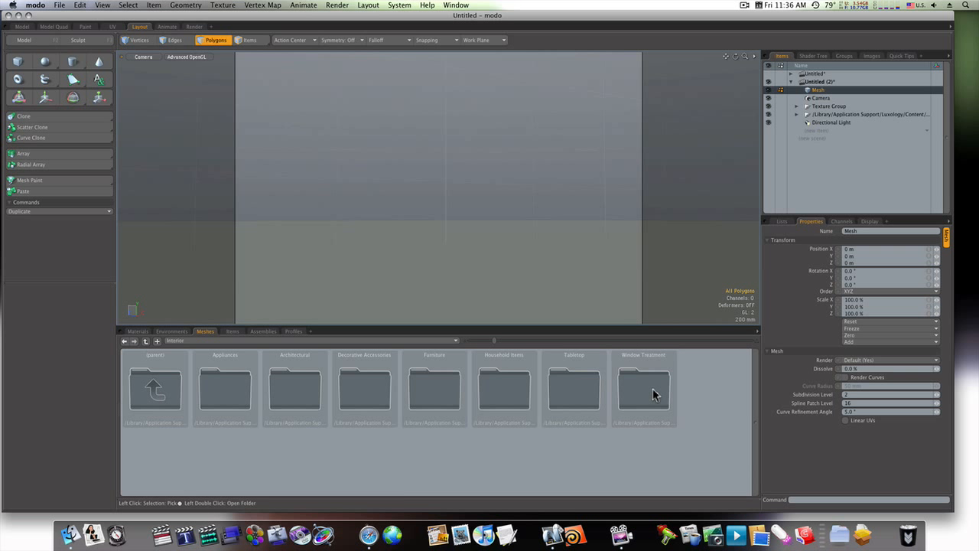
double_click(587, 389)
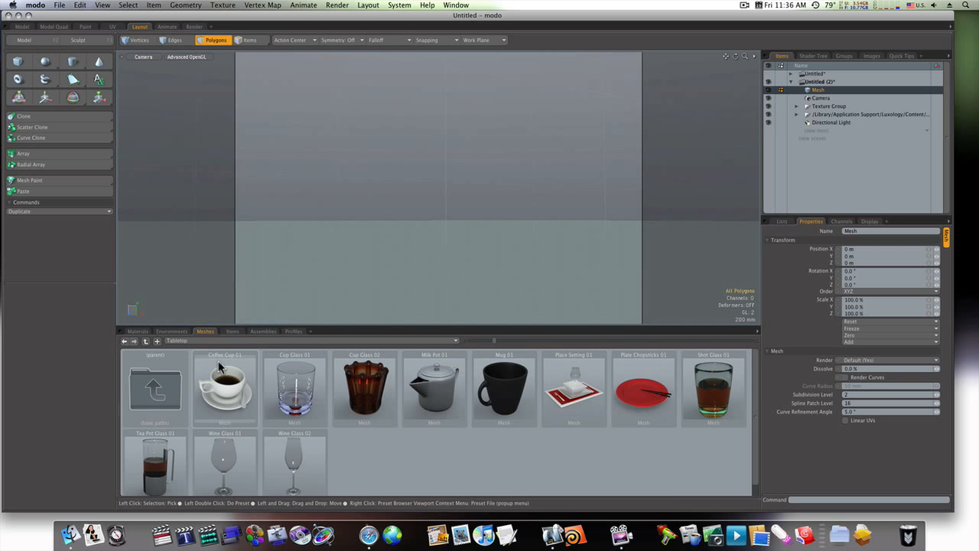
click(125, 341)
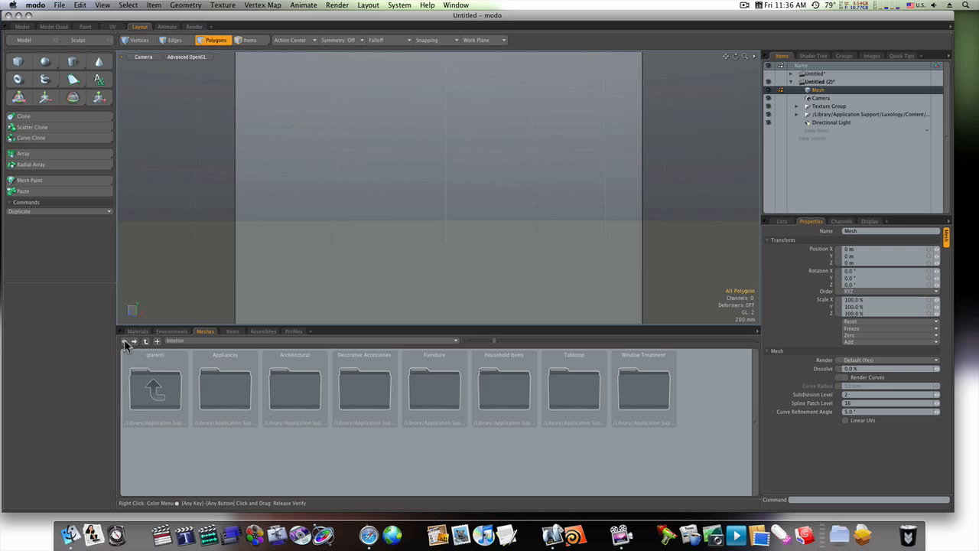
double_click(426, 376)
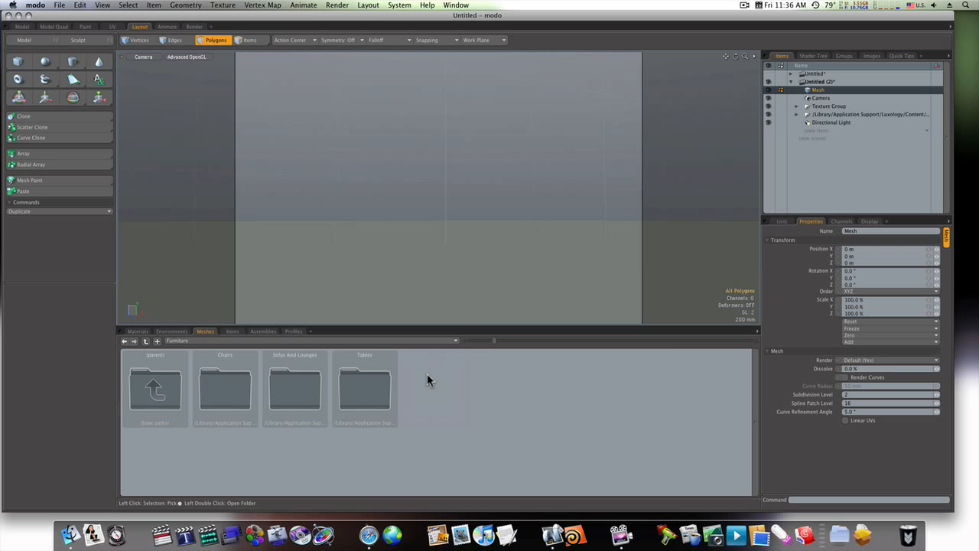
double_click(385, 383)
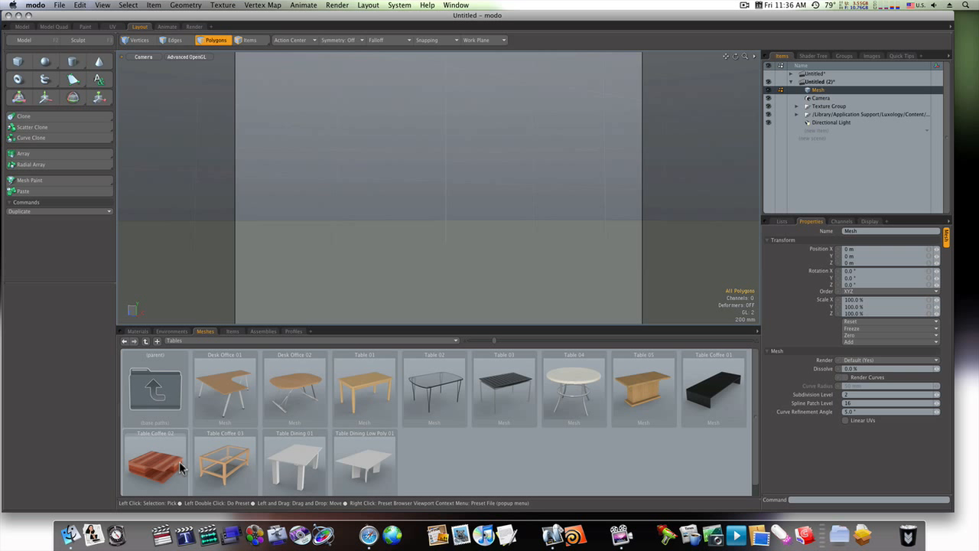
drag(156, 459, 365, 303)
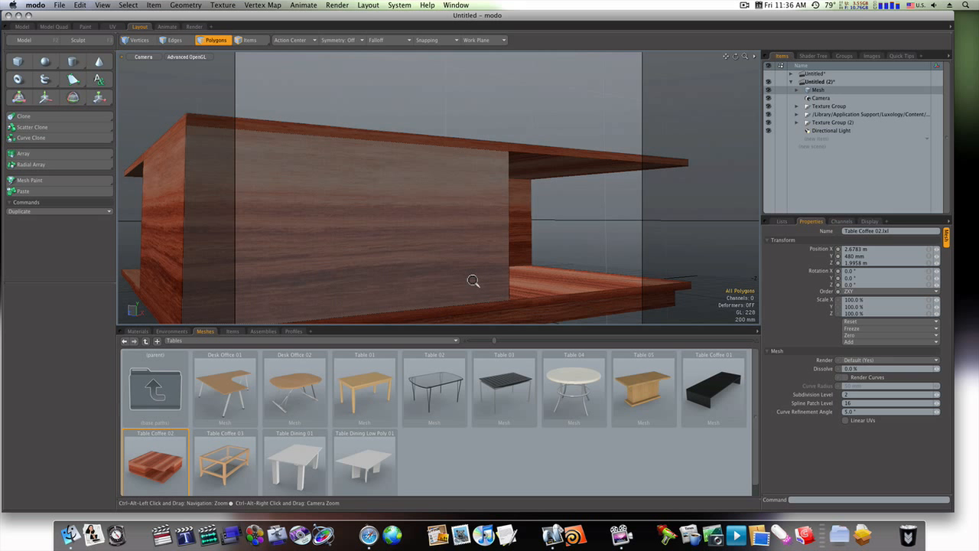
ctrl+alt+drag(476, 279, 393, 277)
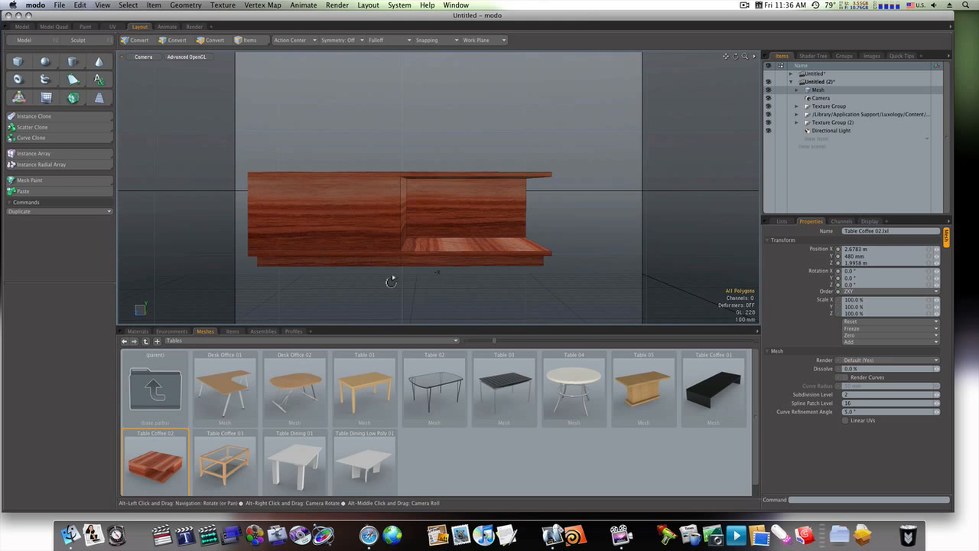
Select the base mesh together with the coffee table and check the table in the material editor's render preview
click(797, 90)
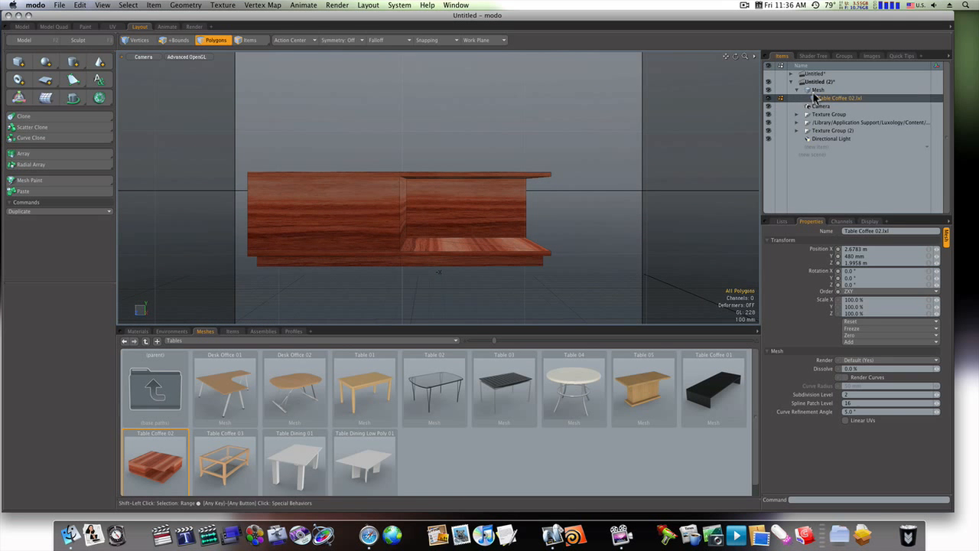
shift+click(814, 91)
alt+drag(671, 169, 552, 209)
key(F5)
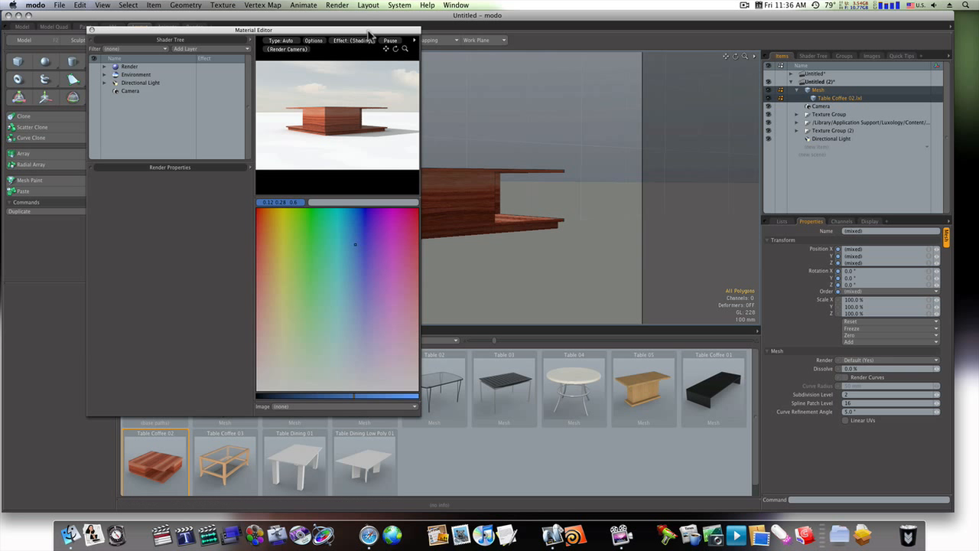
key(F5)
alt+drag(459, 161, 448, 191)
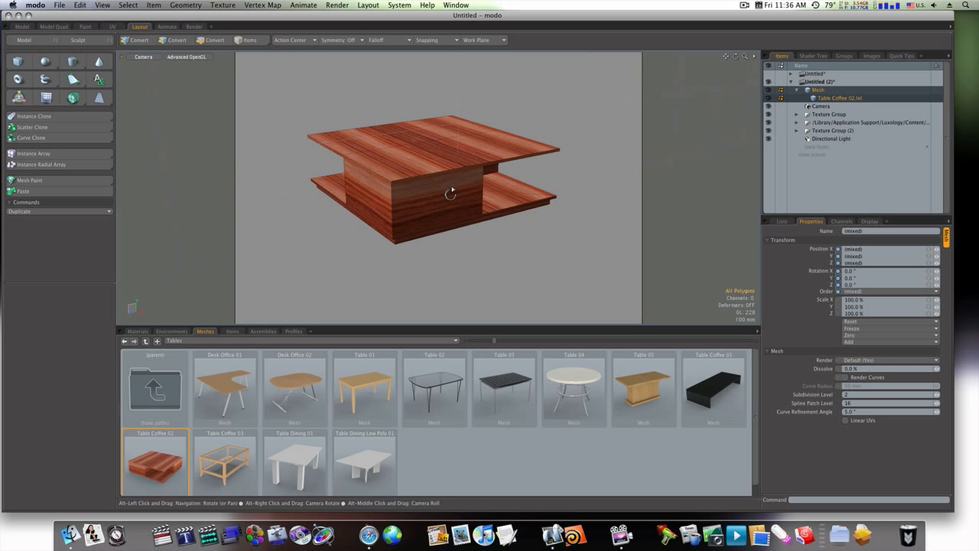
Add the Sofa 02 preset from the Sofas And Lounges folder to the scene beside the coffee table
click(146, 341)
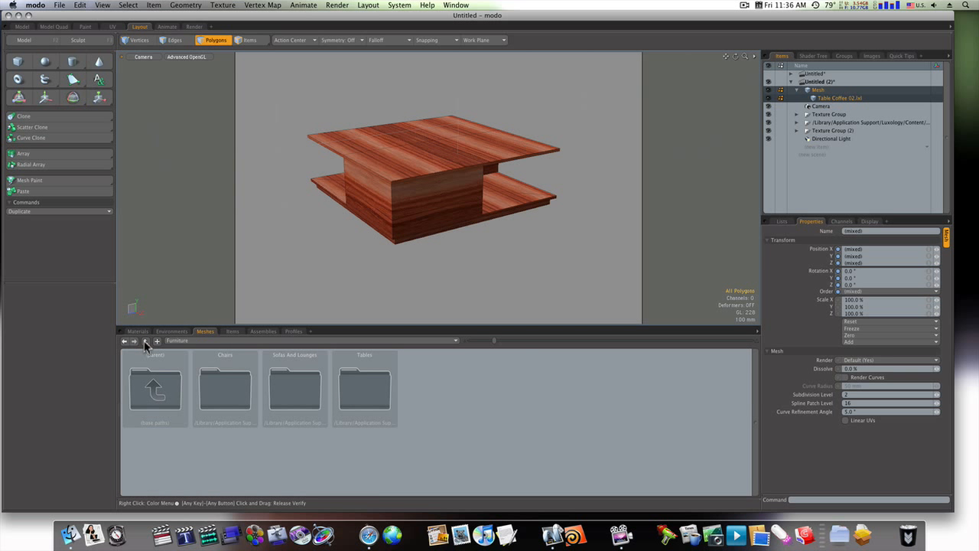
double_click(288, 380)
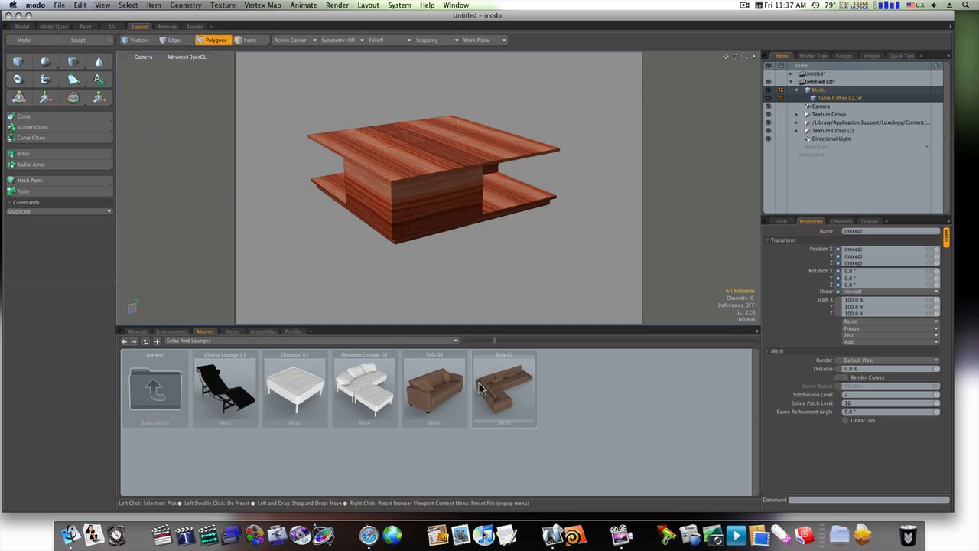
drag(481, 383, 457, 309)
drag(502, 392, 305, 168)
drag(352, 263, 453, 254)
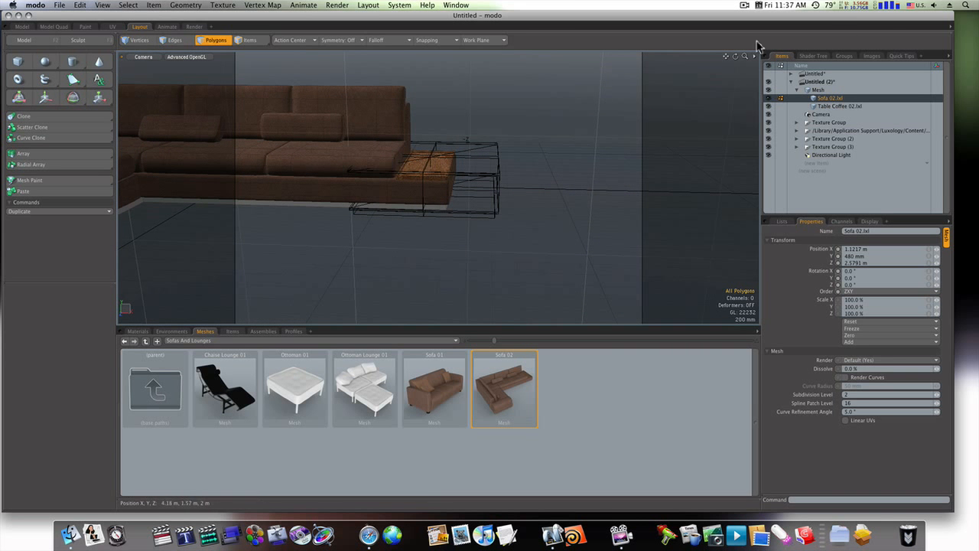
Move the coffee table in front of the L-shaped sofa, about -1.07 m in X and 1.44 m in Z
click(841, 105)
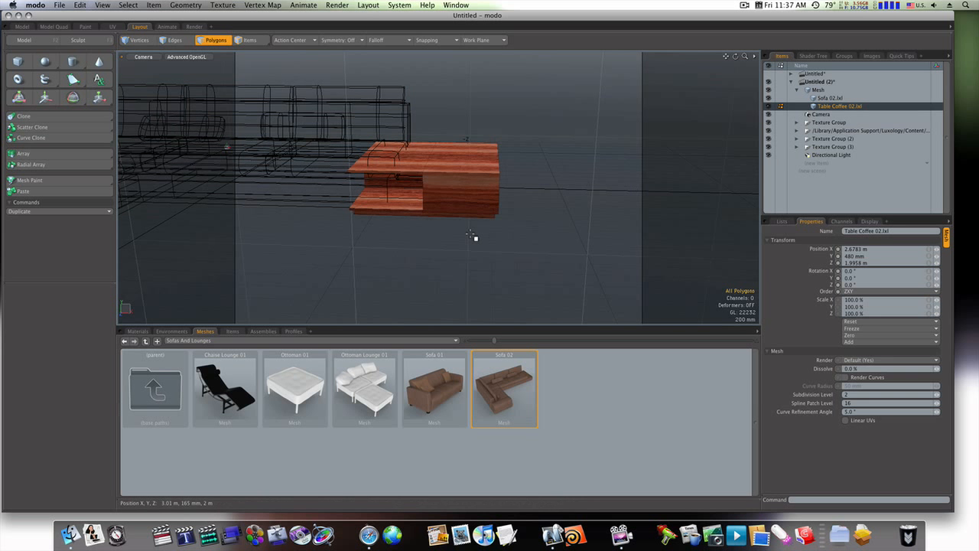
key(w)
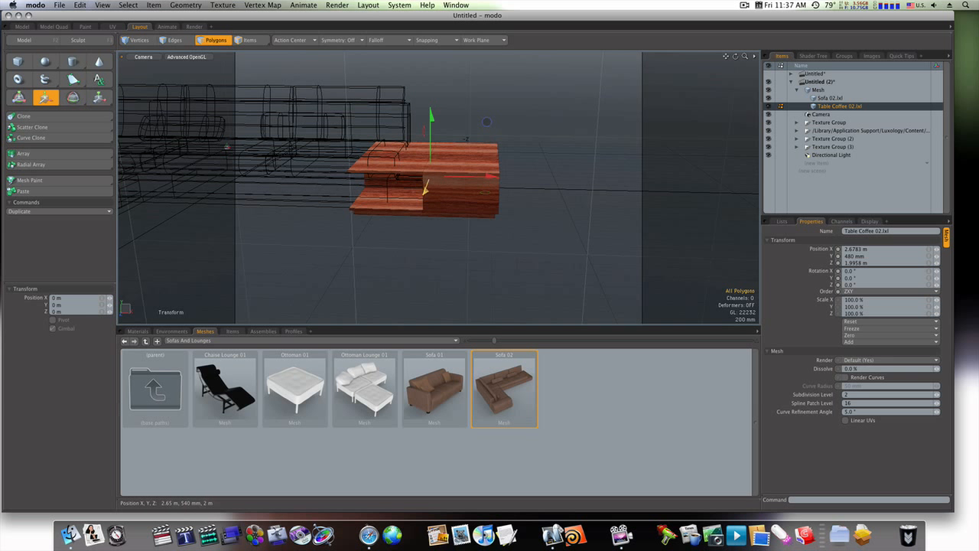
drag(425, 189, 379, 248)
drag(485, 217, 451, 237)
key(3)
key(w)
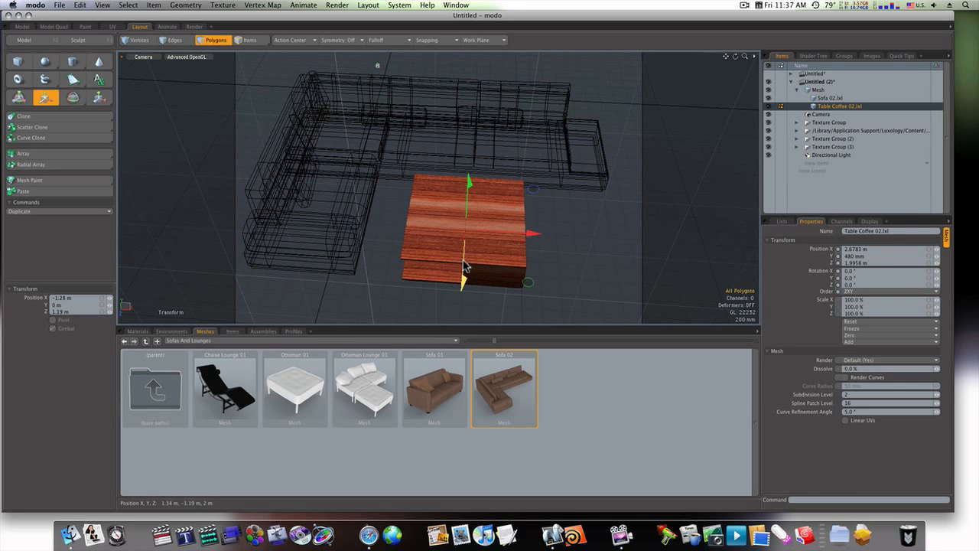
drag(463, 273, 462, 305)
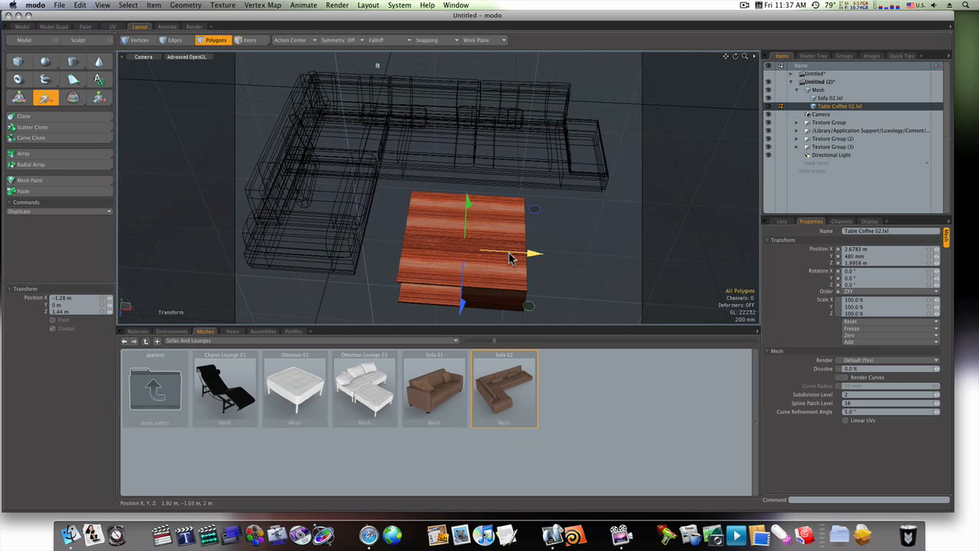
drag(511, 258, 534, 260)
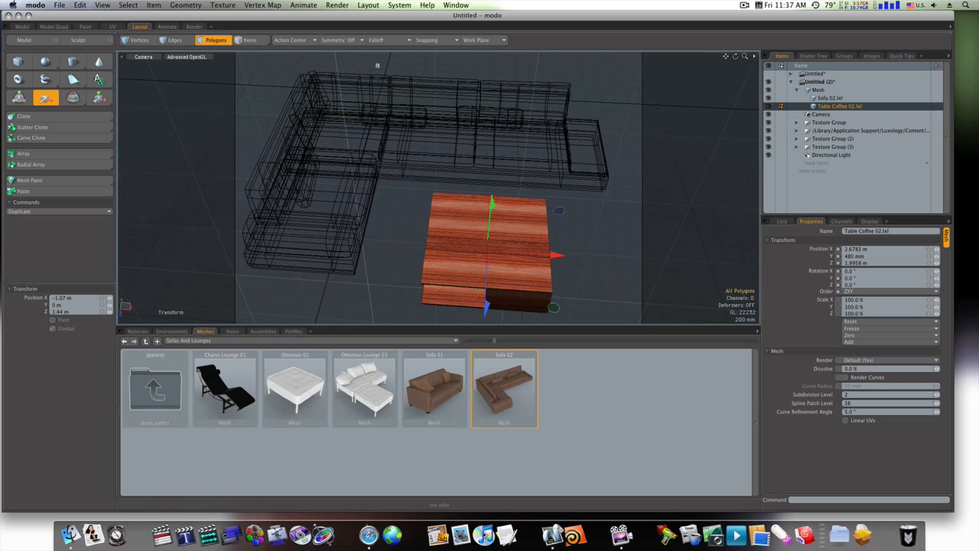
drag(0, 23, 305, 49)
Place the Chair Designer 01 preset from the Chairs folder on the floor beyond the coffee table's open side
click(145, 341)
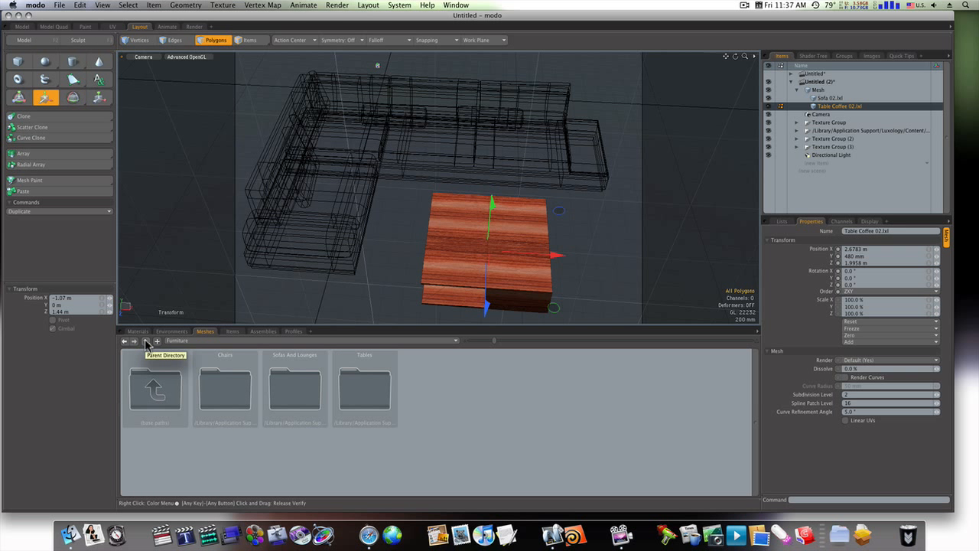
double_click(222, 388)
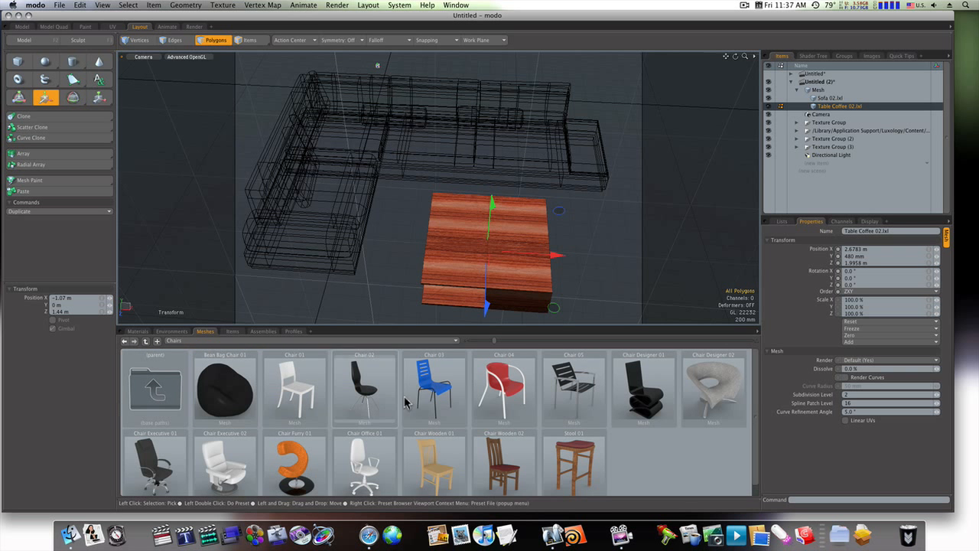
scroll(514, 418, down, 1)
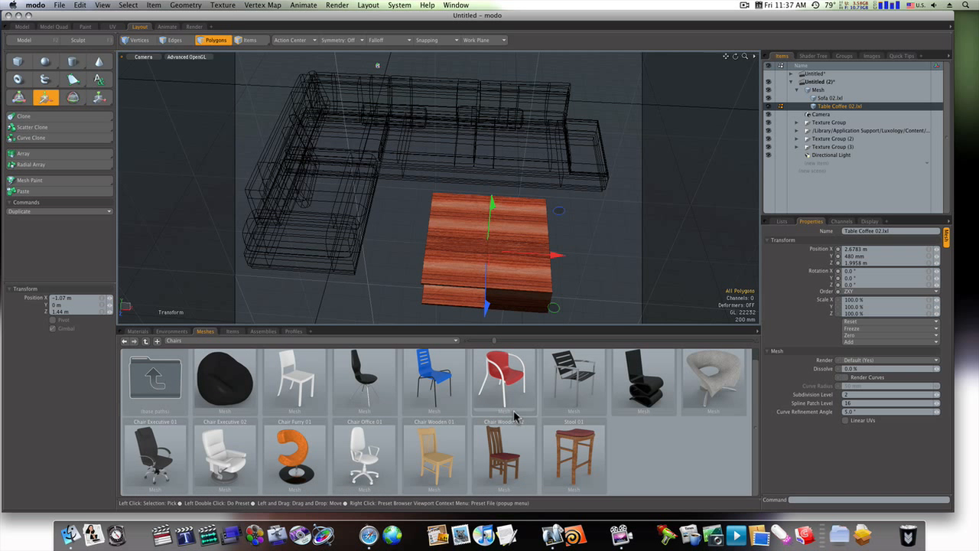
ctrl+alt+drag(550, 225, 502, 182)
alt+shift+drag(596, 195, 533, 228)
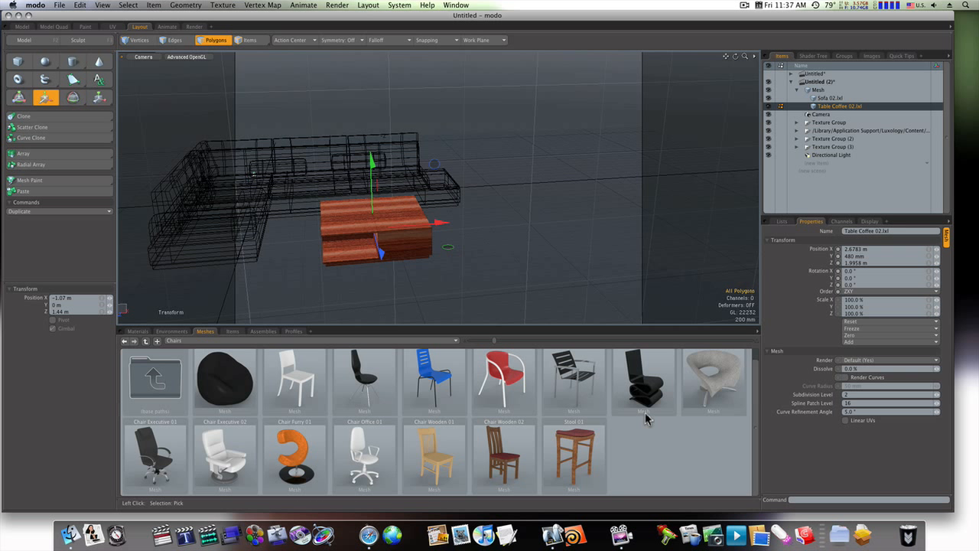
drag(645, 403, 539, 237)
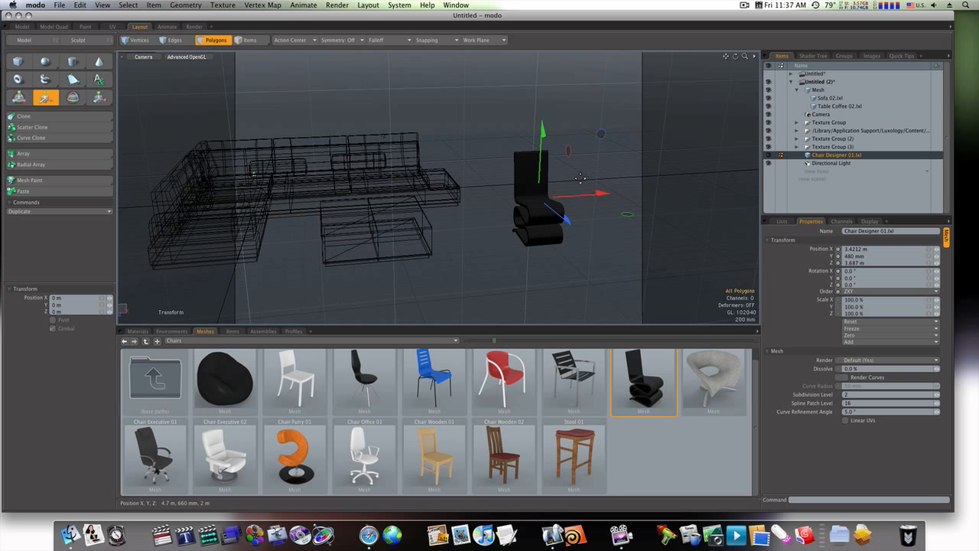
Rotate the designer chair to face the coffee table and move it about -550 mm along X
key(e)
drag(594, 226, 424, 233)
key(w)
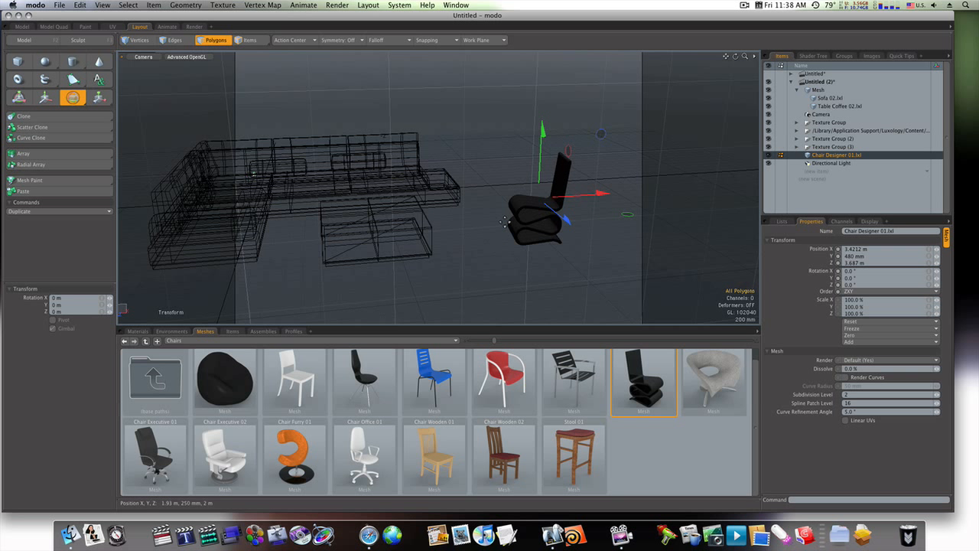
drag(604, 197, 557, 196)
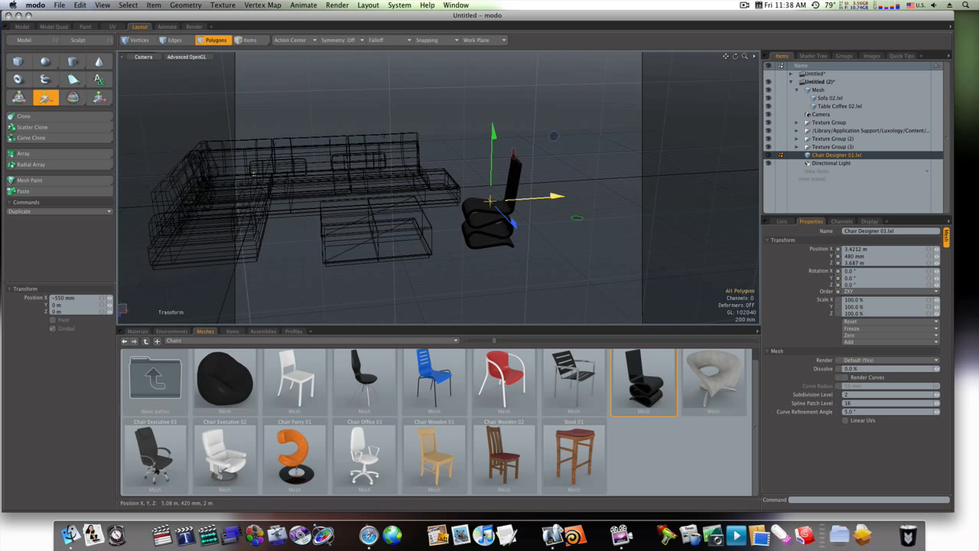
Place the Wine Bottle 01 preset from Decorative Accessories on the coffee table's top
click(146, 342)
click(146, 341)
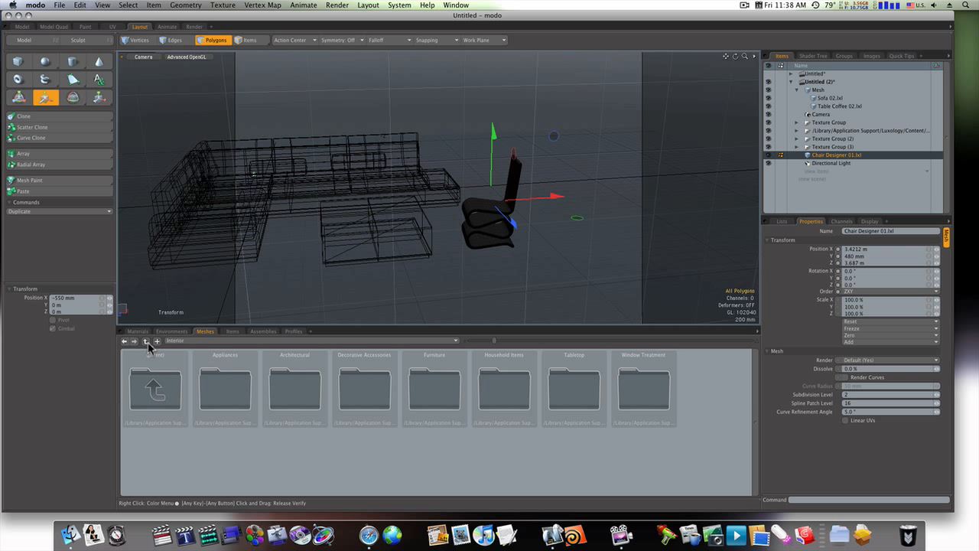
double_click(360, 394)
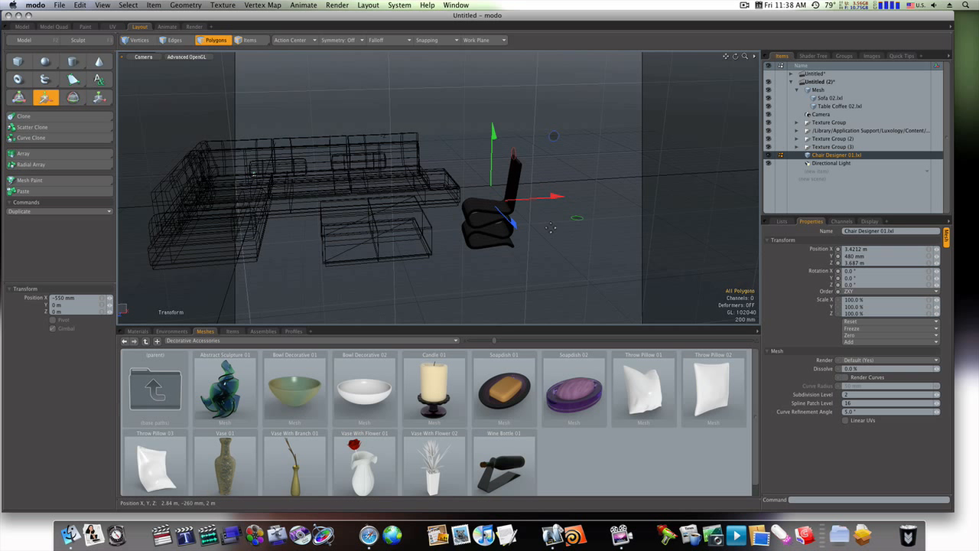
click(829, 106)
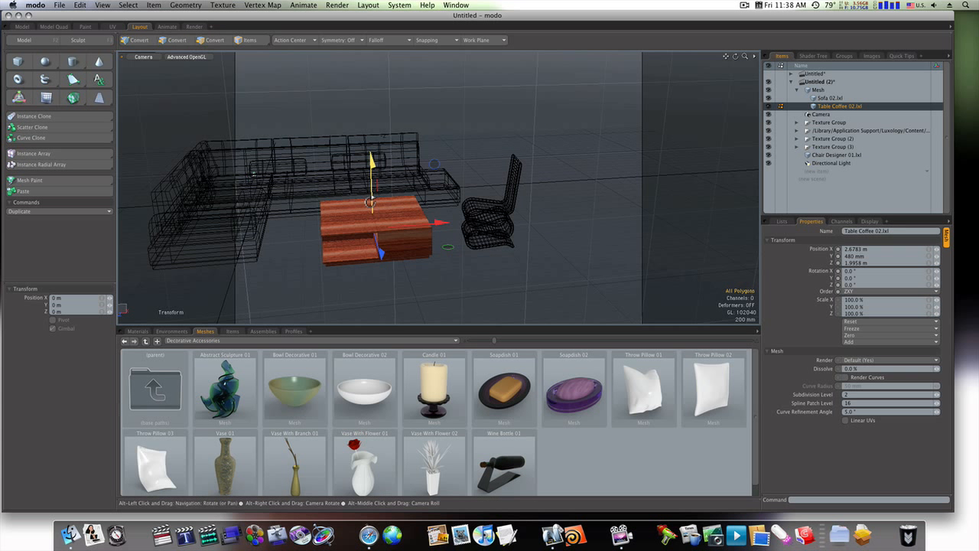
ctrl+alt+drag(376, 191, 494, 207)
alt+shift+drag(383, 238, 515, 146)
drag(504, 468, 451, 171)
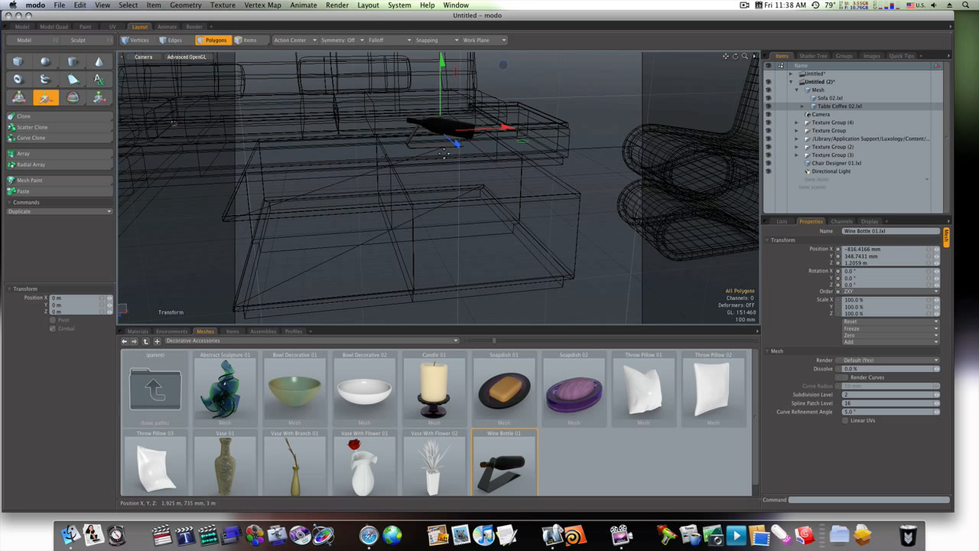
Place the Shot Glass 01 preset from the Tabletop folder on the coffee table near the wine bottle
click(836, 106)
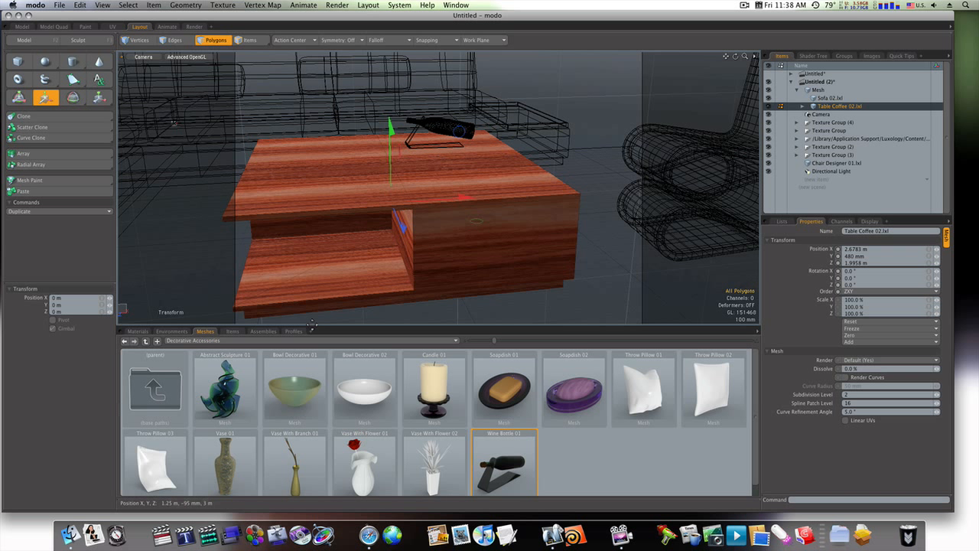
click(145, 341)
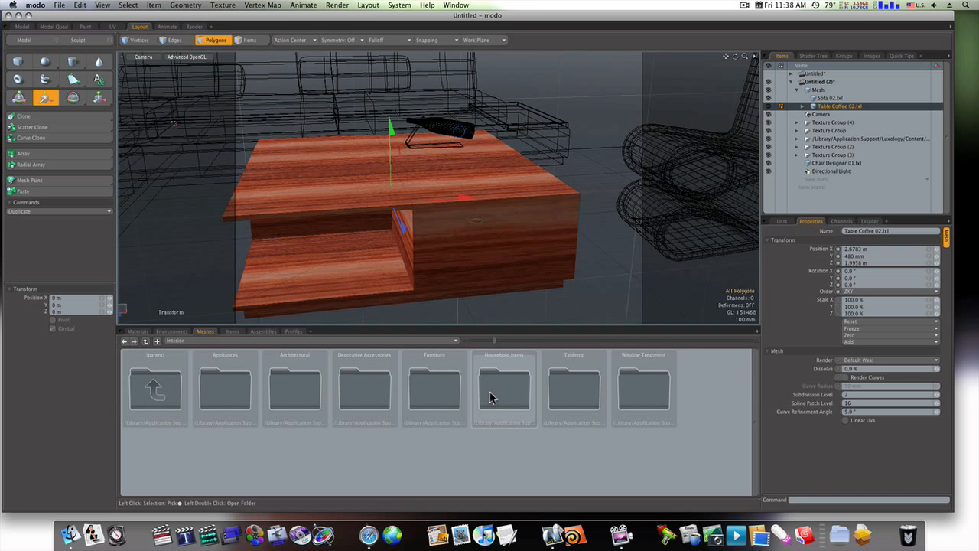
double_click(582, 383)
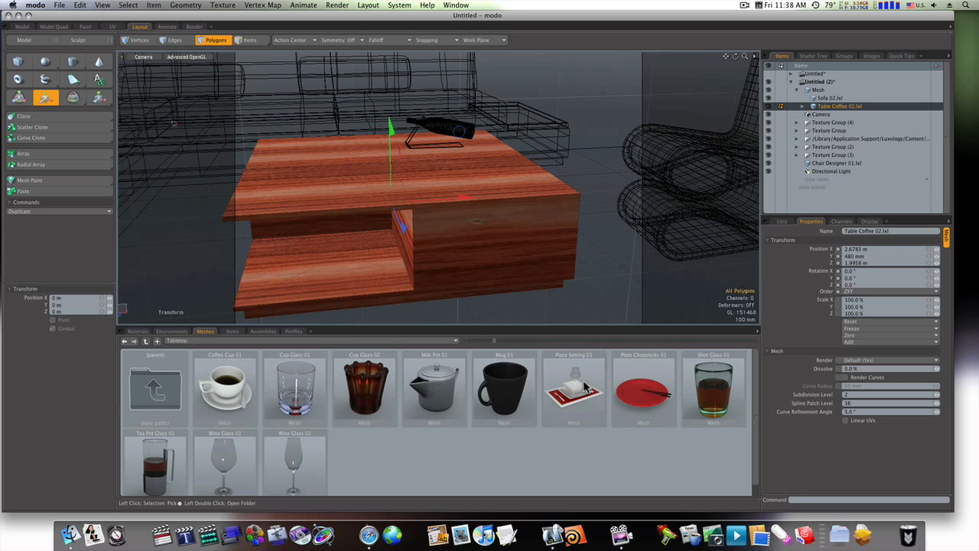
drag(722, 384, 525, 156)
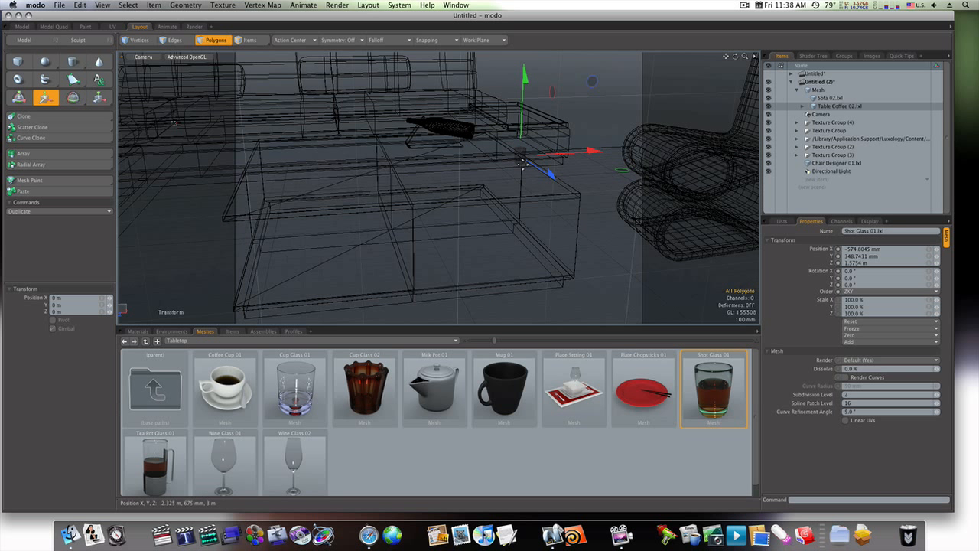
key(space)
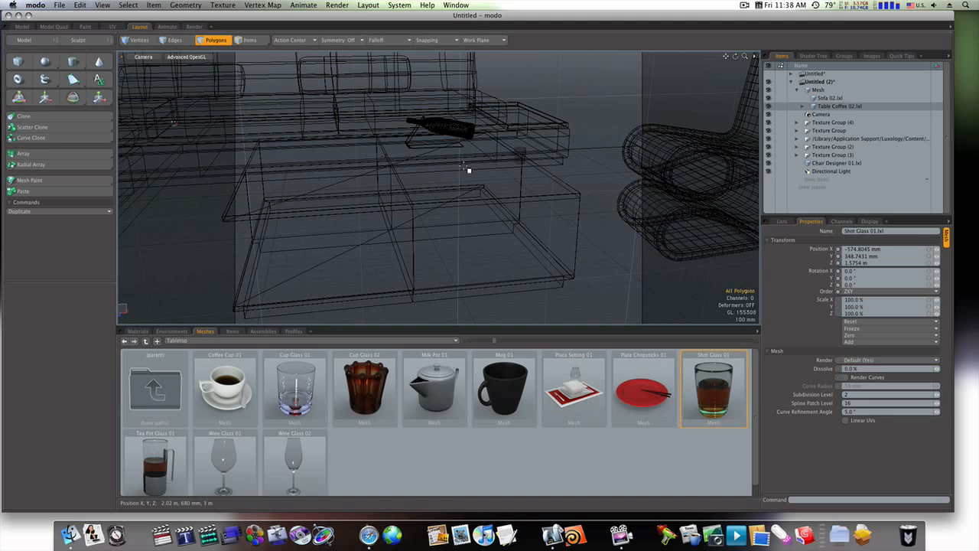
scroll(352, 171, down, 5)
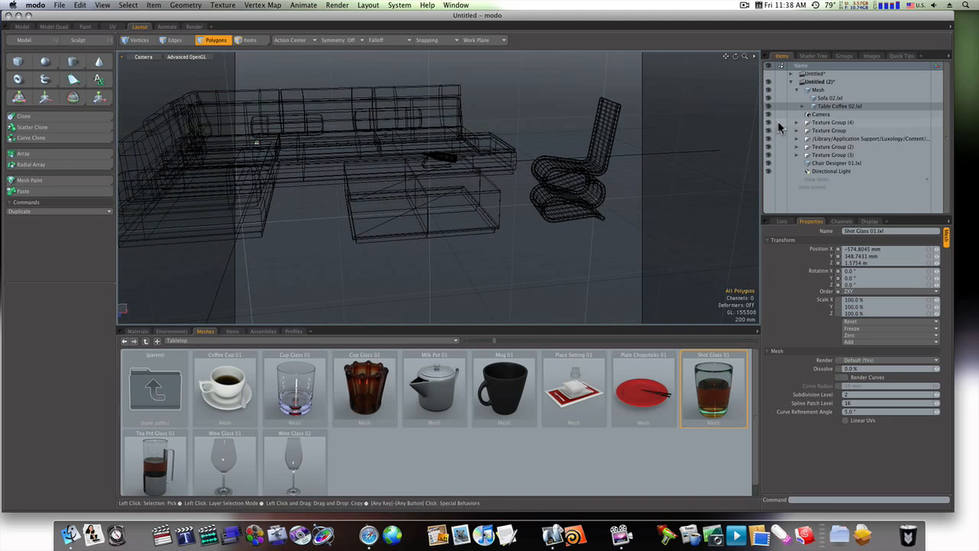
Select the whole mesh hierarchy, including the sofa, coffee table, shot glass and wine bottle, together with the designer chair for shaded display
click(816, 90)
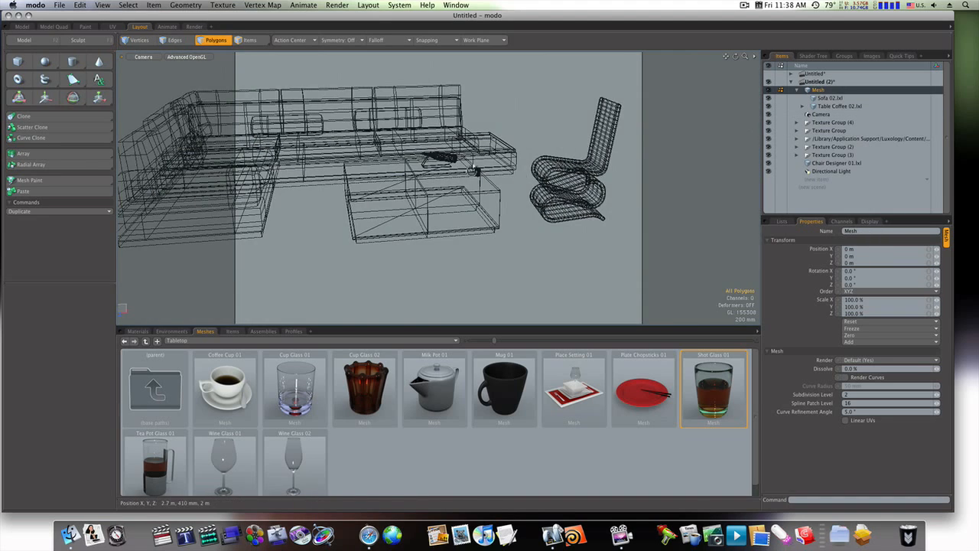
alt+shift+drag(474, 170, 521, 191)
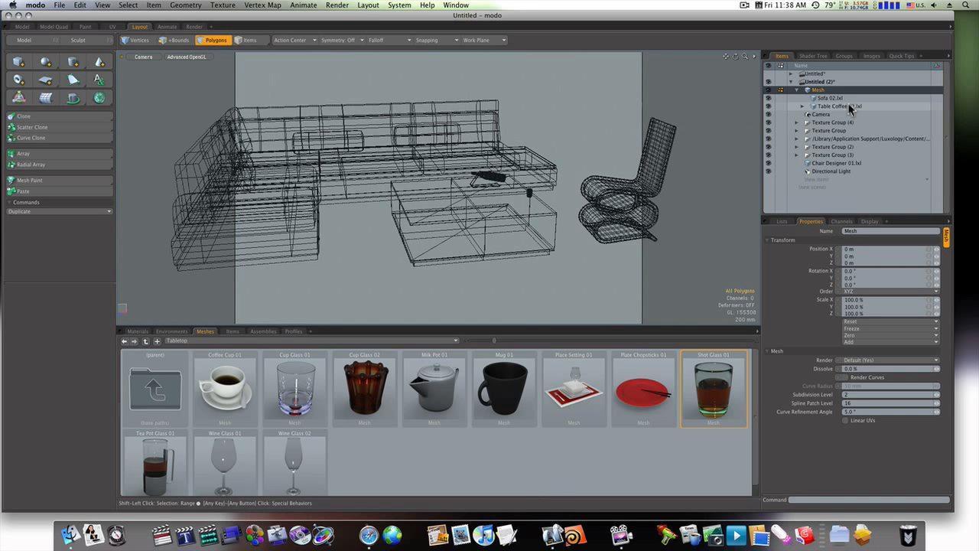
click(802, 105)
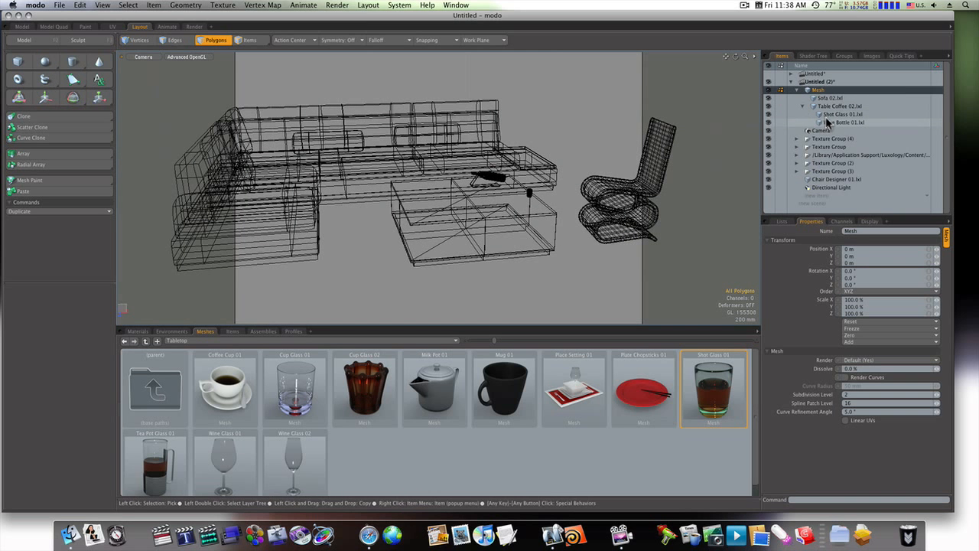
shift+click(830, 122)
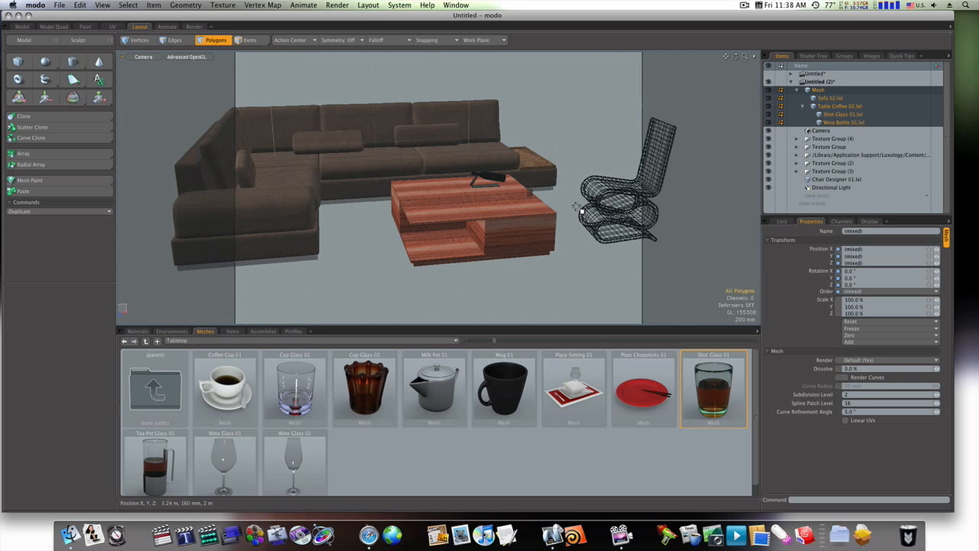
shift+click(834, 179)
mouse_move(552, 228)
alt+shift+mouse_down()
mouse_move(488, 229)
mouse_move(495, 223)
mouse_move(467, 209)
mouse_move(469, 219)
alt+shift+mouse_up()
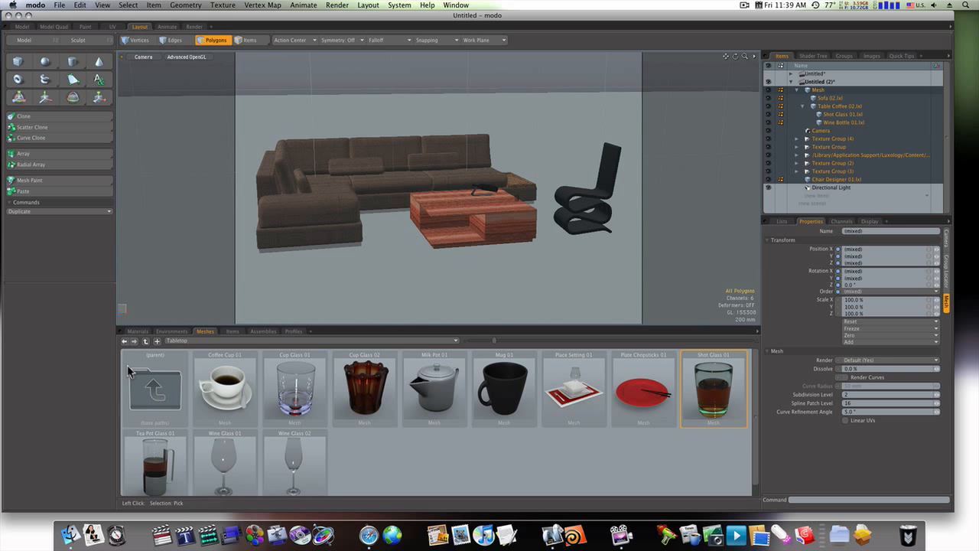
Apply the Outdoor Spherical 03 environment preset from the Outdoor folder to the scene
click(171, 332)
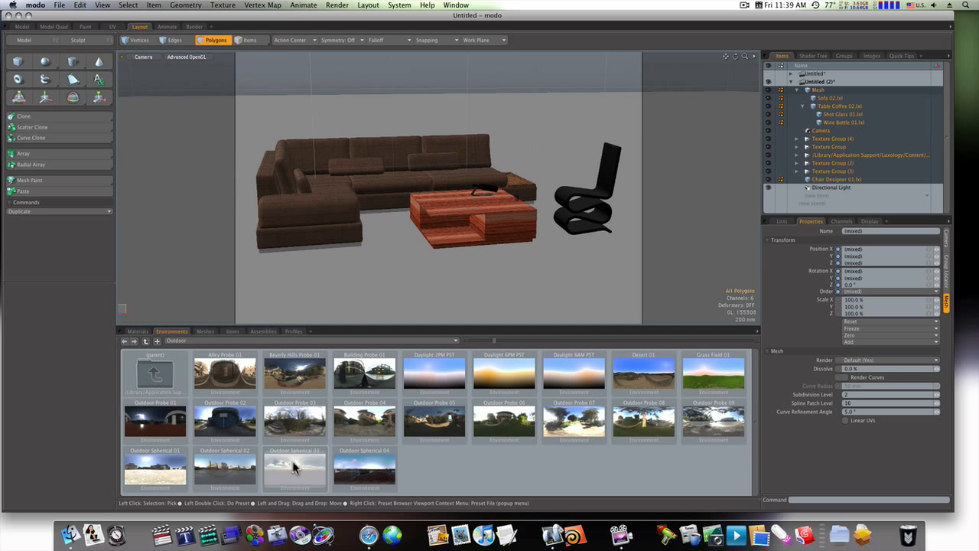
drag(294, 468, 397, 79)
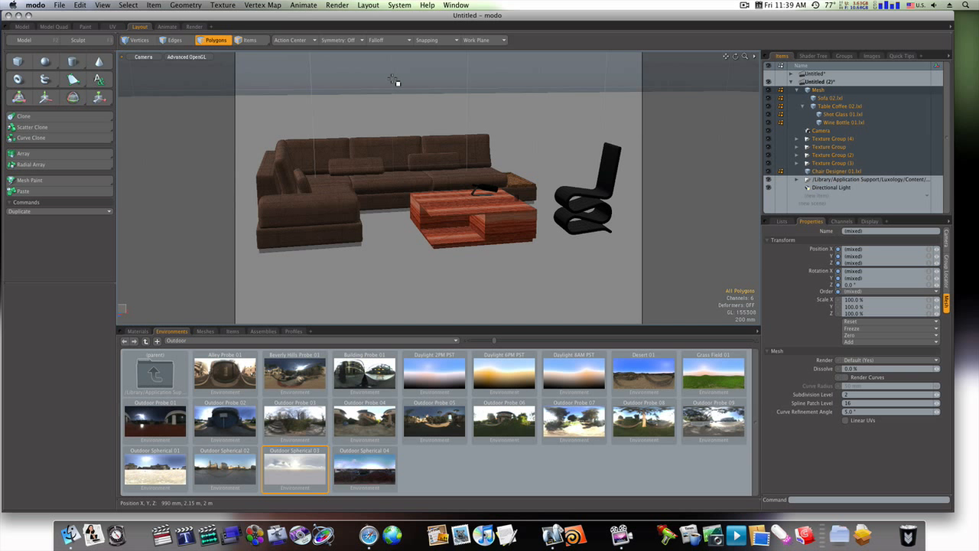
mouse_move(388, 94)
alt+mouse_down()
mouse_move(377, 91)
mouse_move(380, 101)
alt+mouse_up()
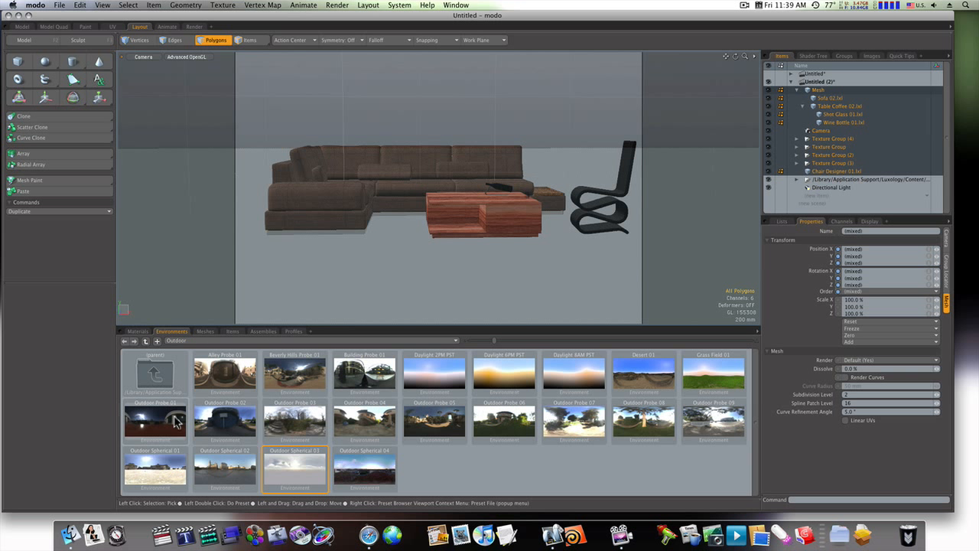
Apply the Noise Black Ground 01 environment preset from the Studio folder to the scene
double_click(170, 385)
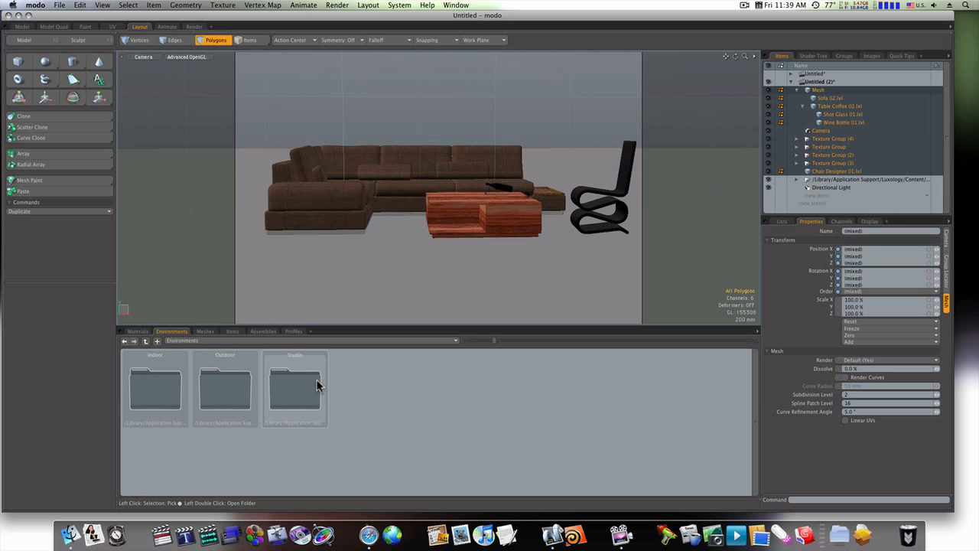
double_click(318, 384)
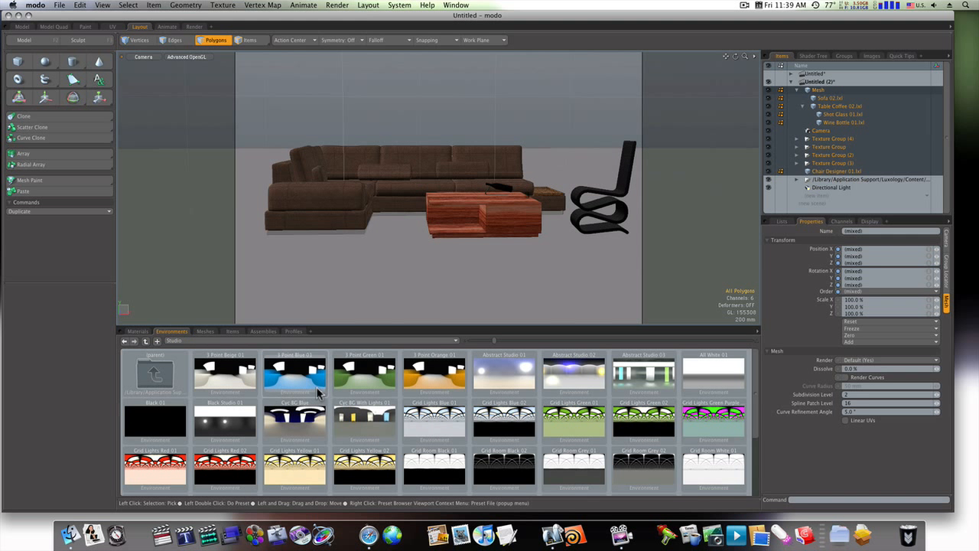
scroll(318, 386, down, 3)
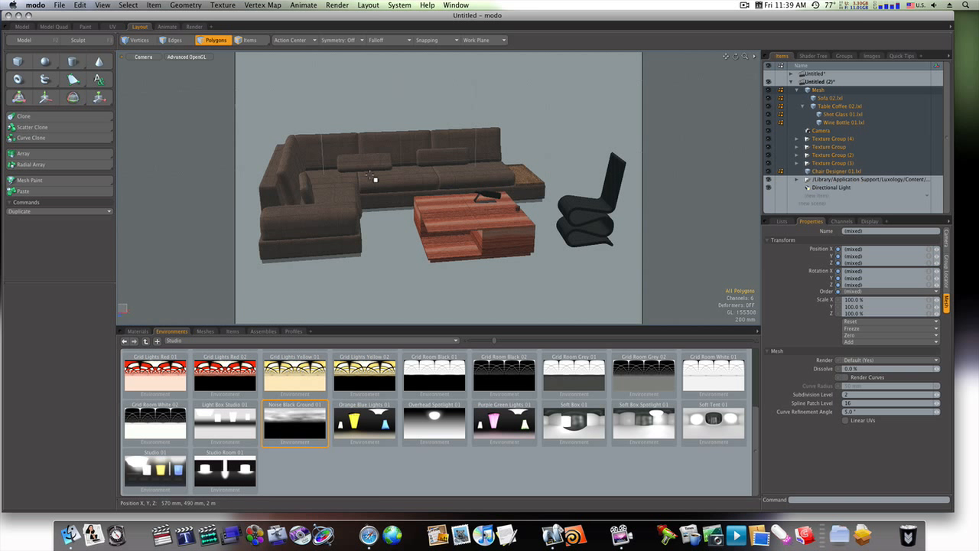
Render the furniture scene from the camera, inspect the image and close the render window
click(337, 6)
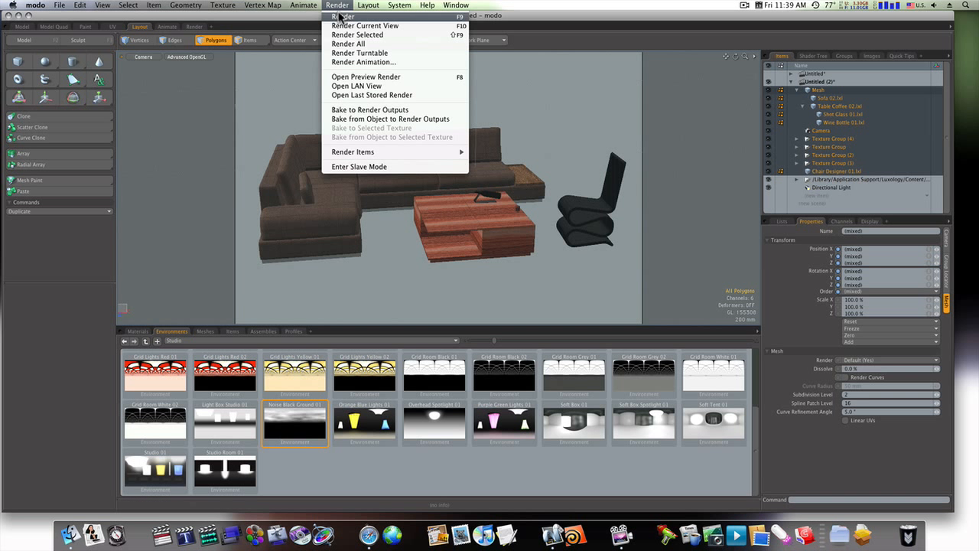
click(341, 27)
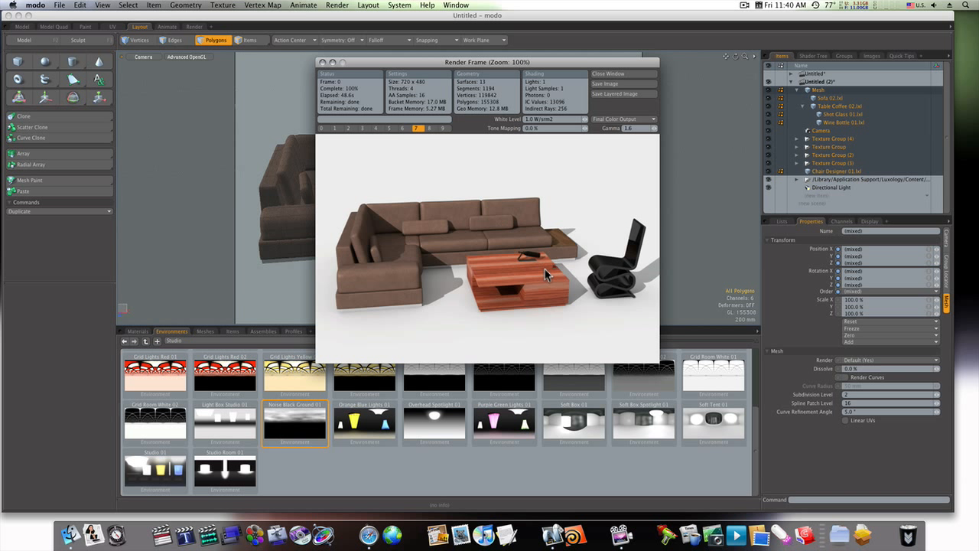
click(322, 62)
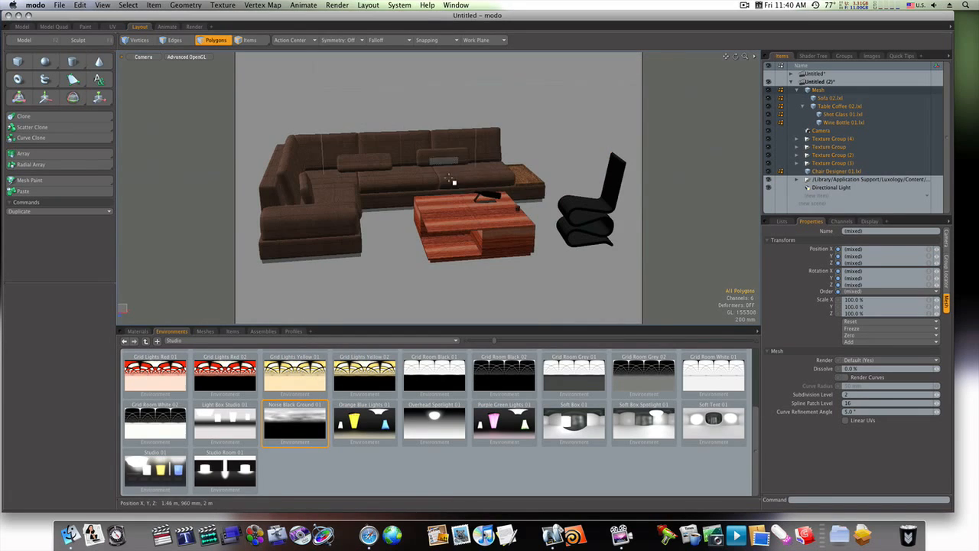
Render a close-up of the coffee table and designer chair, glancing at the Material Editor's preview, and close the render window
ctrl+alt+drag(448, 179, 567, 238)
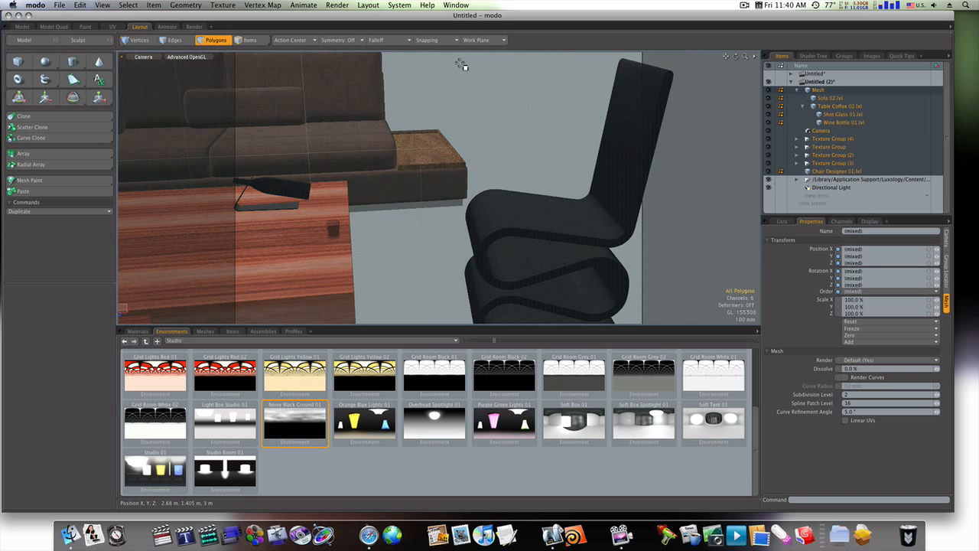
key(F9)
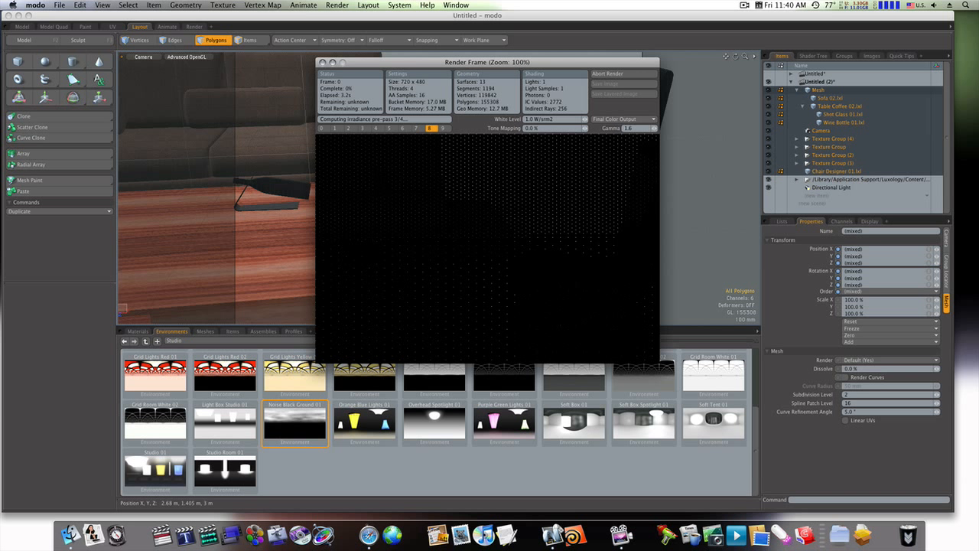
drag(1, 67, 192, 44)
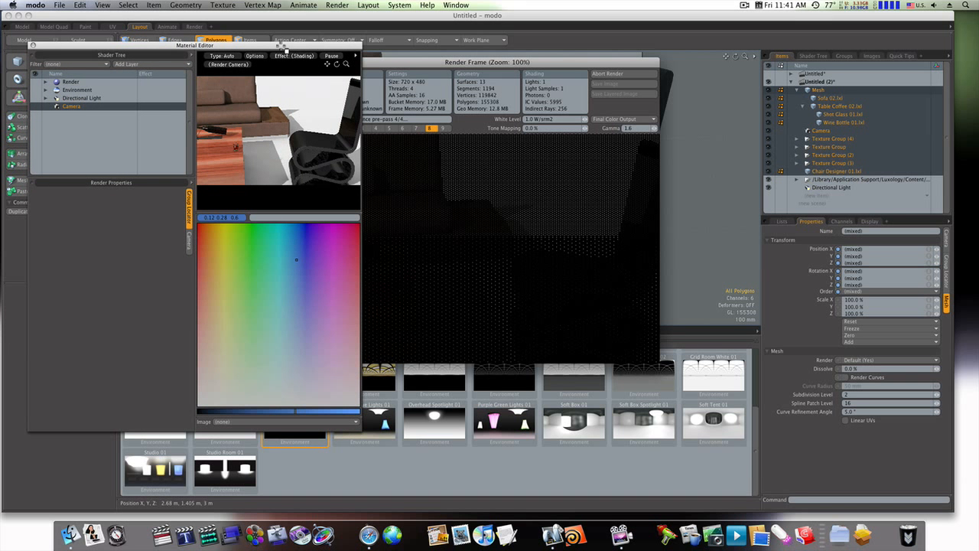
drag(281, 45, 2, 44)
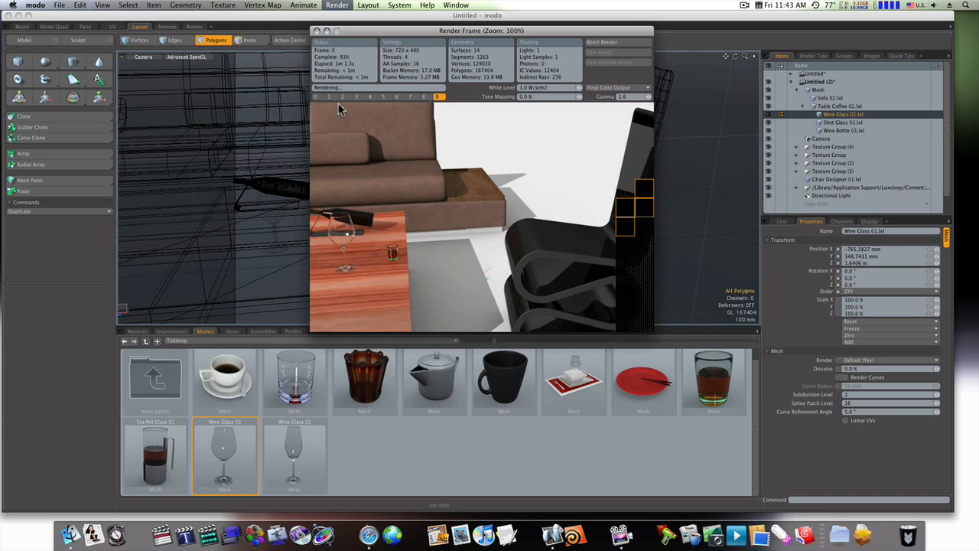
click(317, 31)
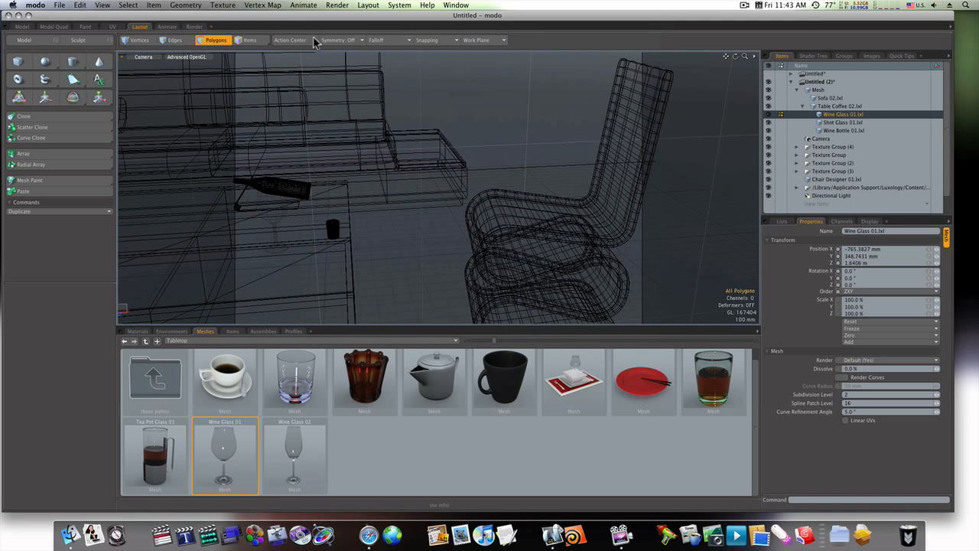
Browse the interior mesh presets in the Appliances folder and in the Cabinets and Bathroom folders under Architectural
double_click(152, 367)
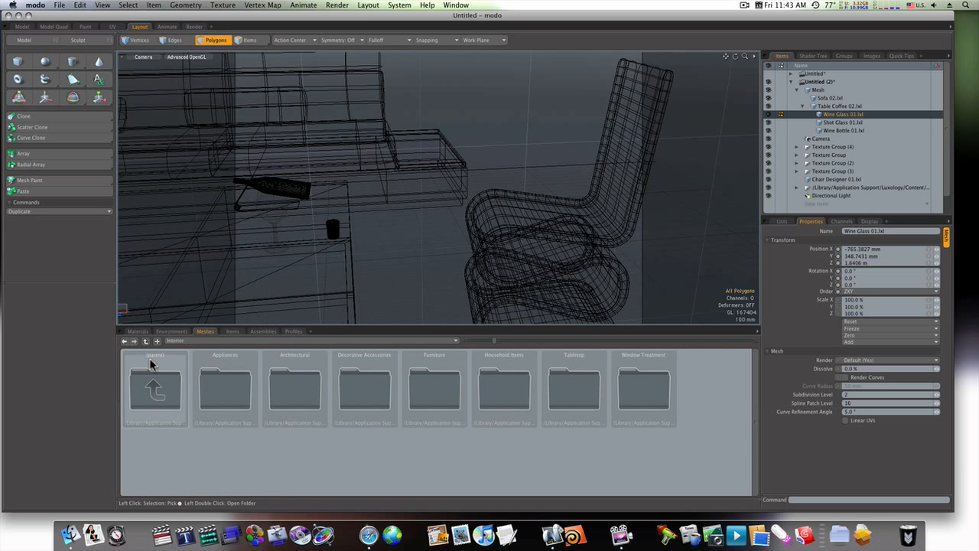
double_click(209, 379)
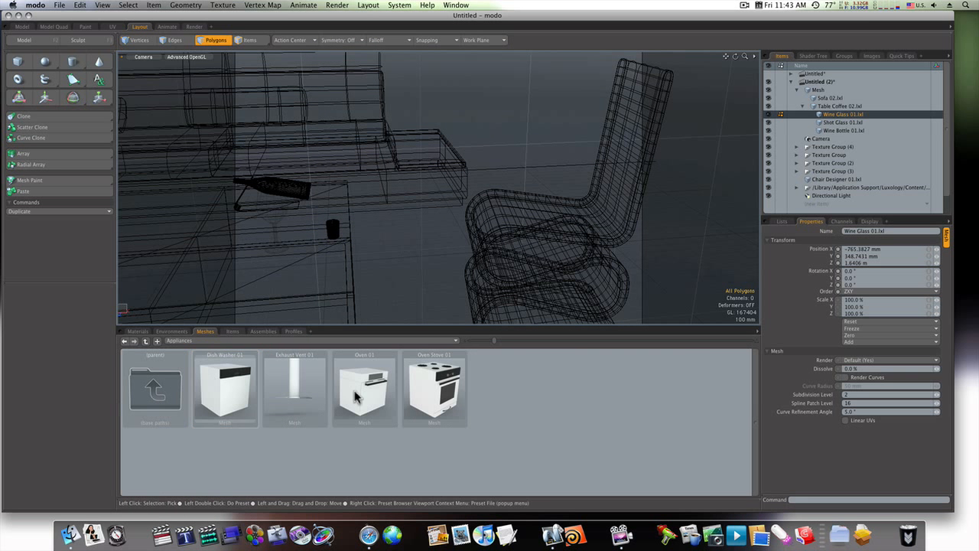
double_click(149, 408)
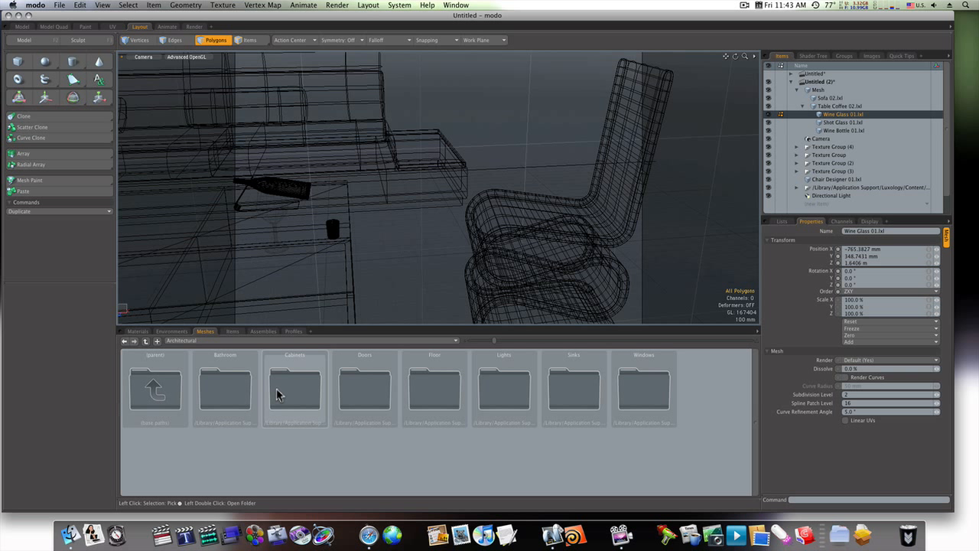
click(273, 380)
double_click(274, 380)
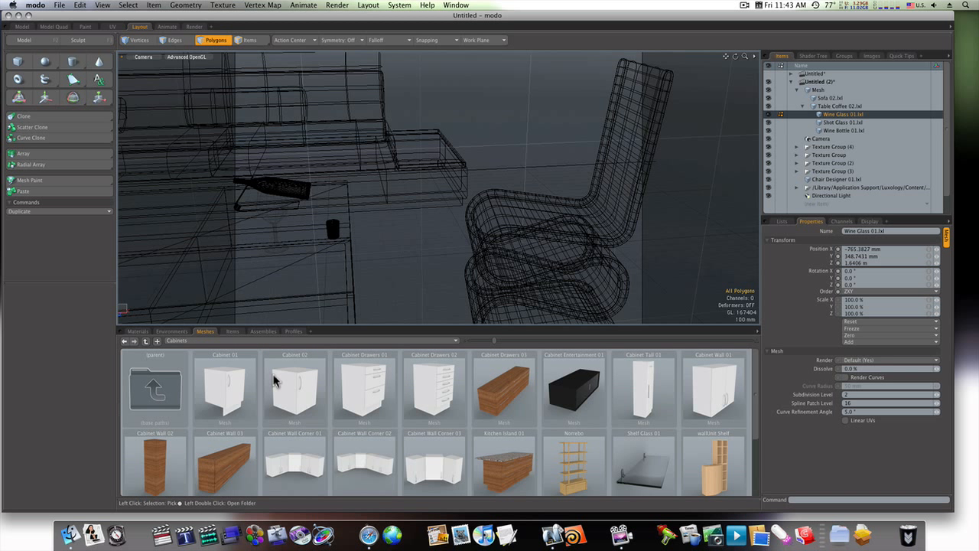
double_click(161, 394)
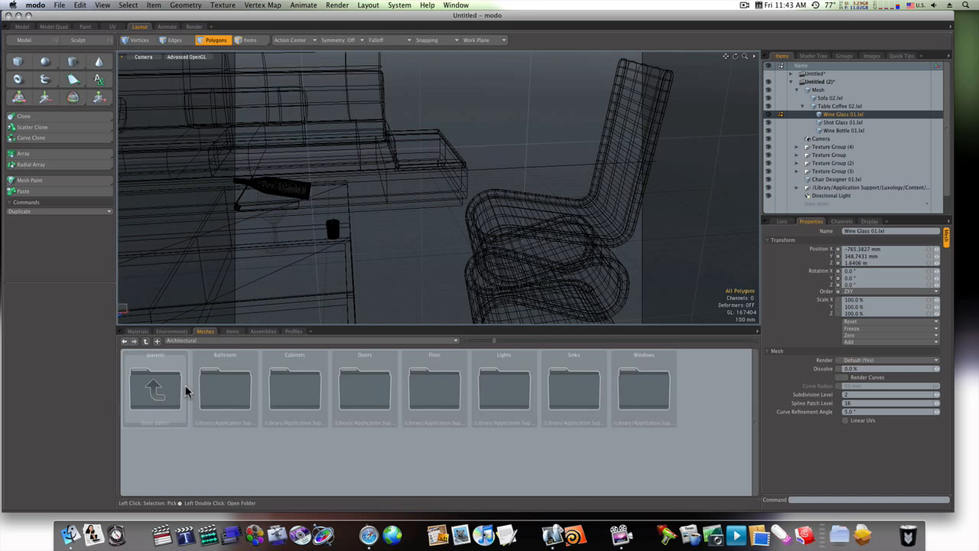
double_click(221, 390)
double_click(177, 390)
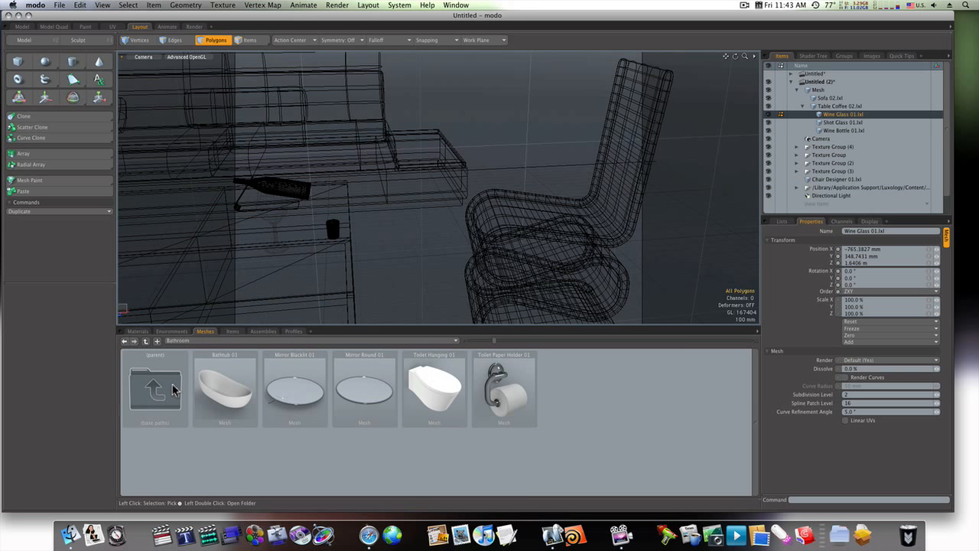
Browse the Lamps, Ceiling Lights and Sconces mesh presets inside the Architectural Lights folder
double_click(495, 383)
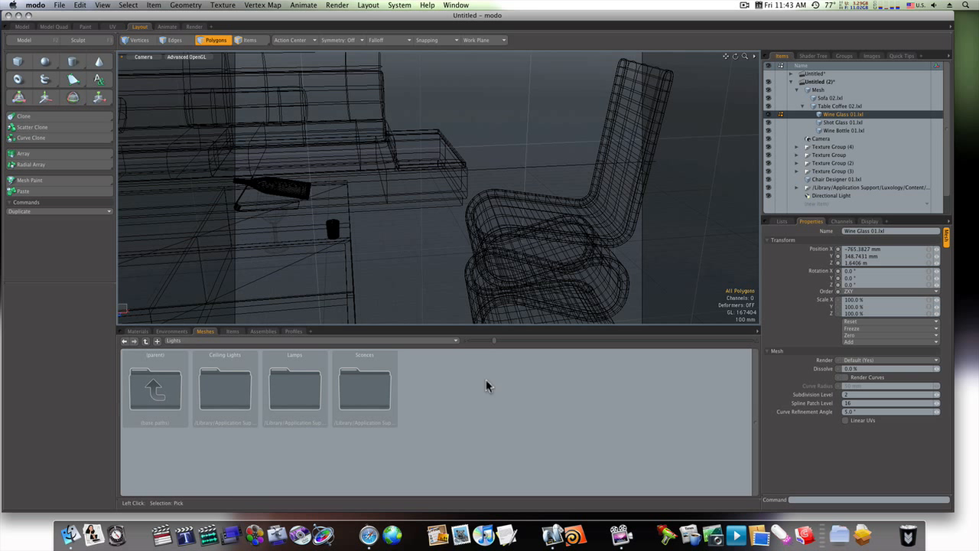
double_click(312, 394)
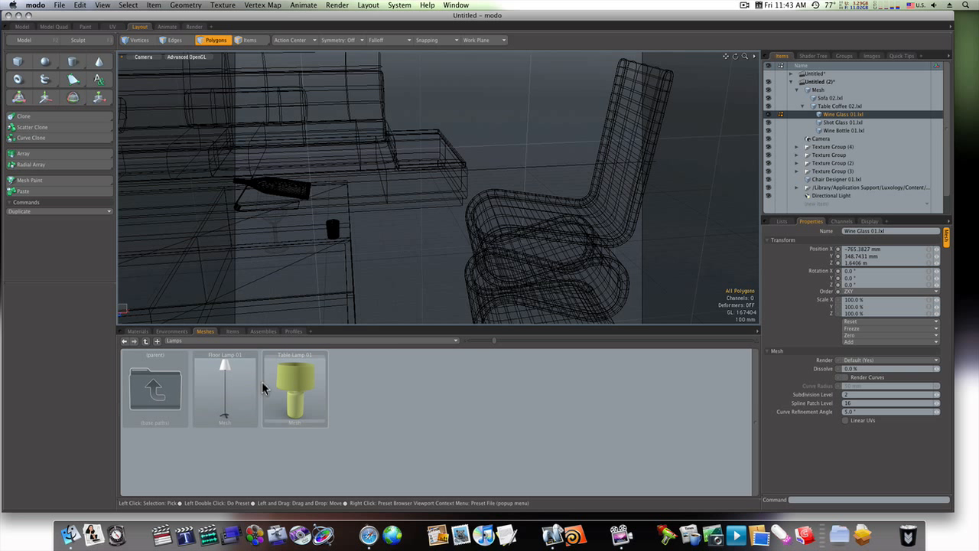
double_click(167, 392)
click(221, 389)
double_click(221, 389)
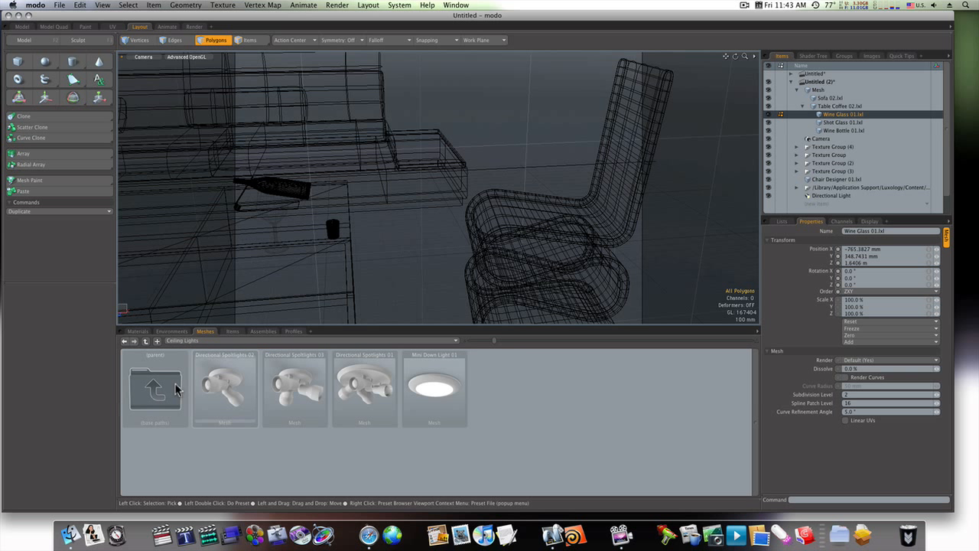
double_click(163, 388)
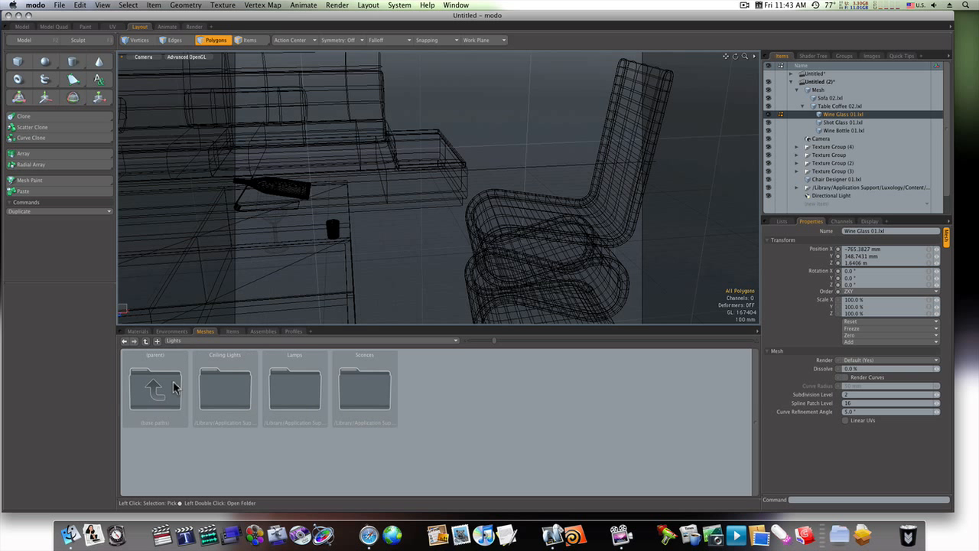
double_click(375, 389)
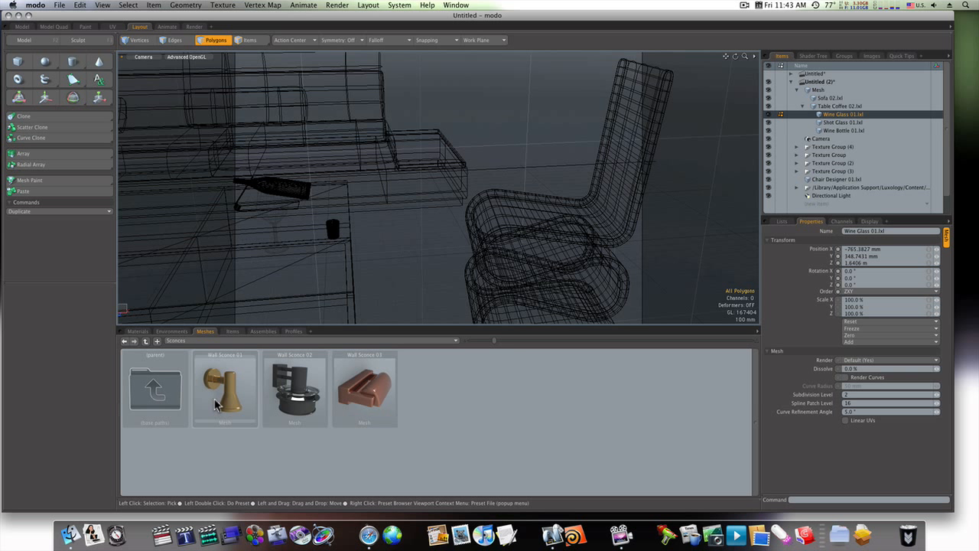
double_click(168, 397)
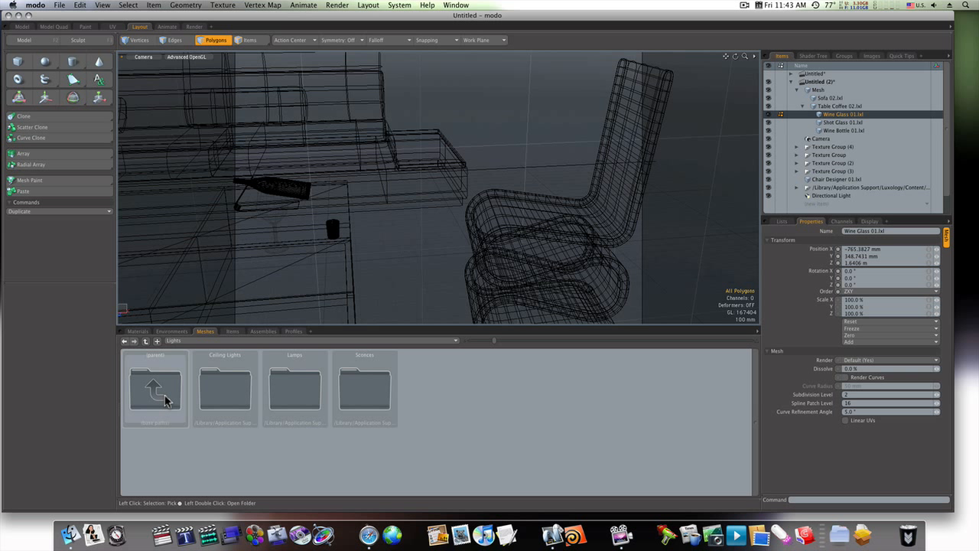
Examine the mesh presets in the Doors and Sinks folders
click(215, 342)
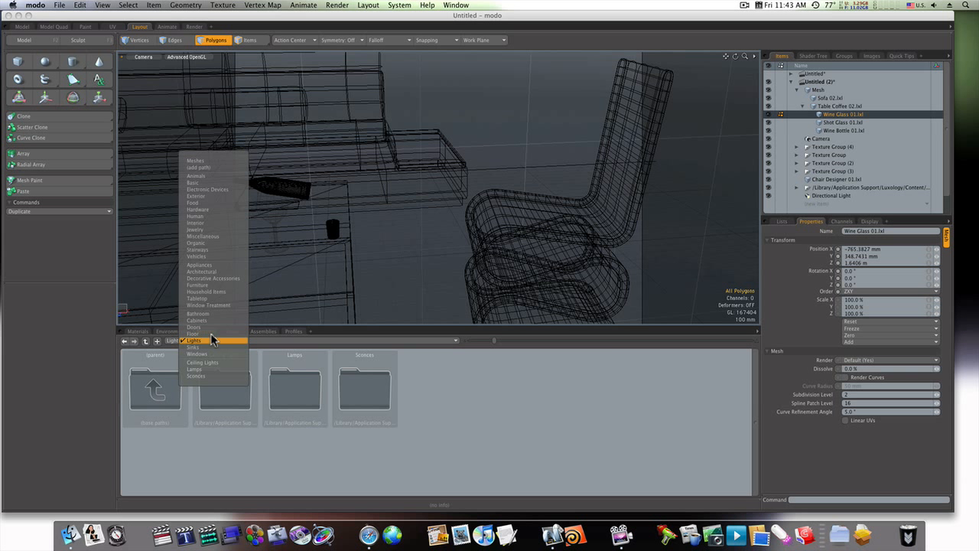
click(211, 327)
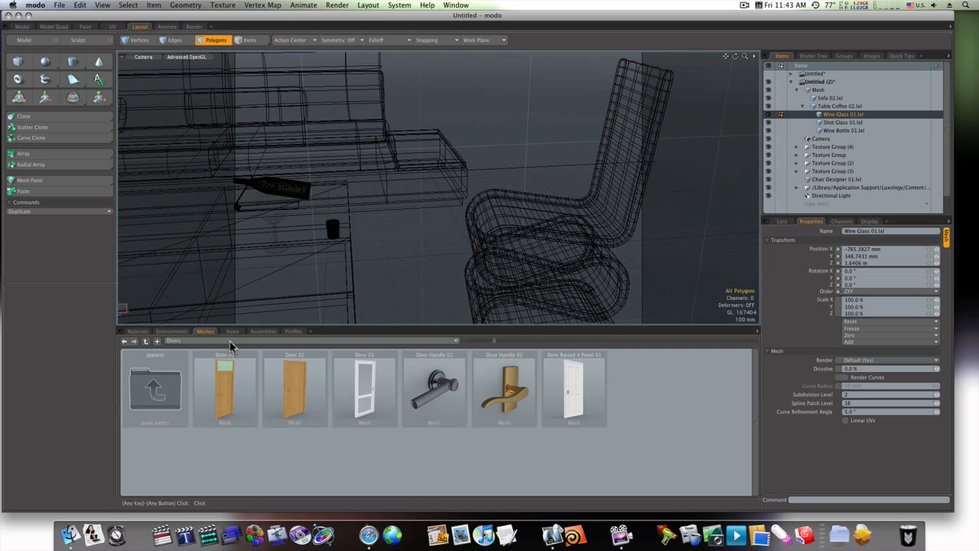
click(230, 342)
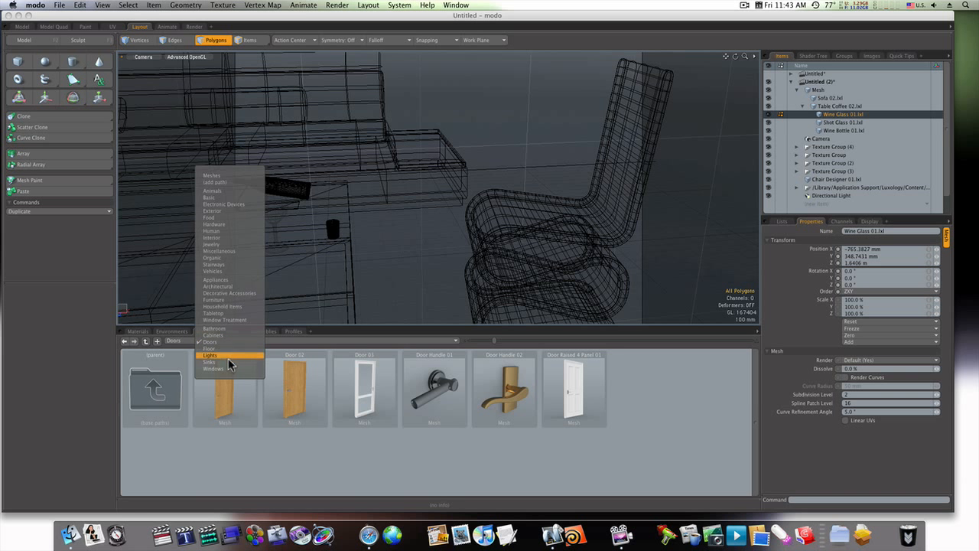
click(223, 362)
scroll(518, 441, down, 1)
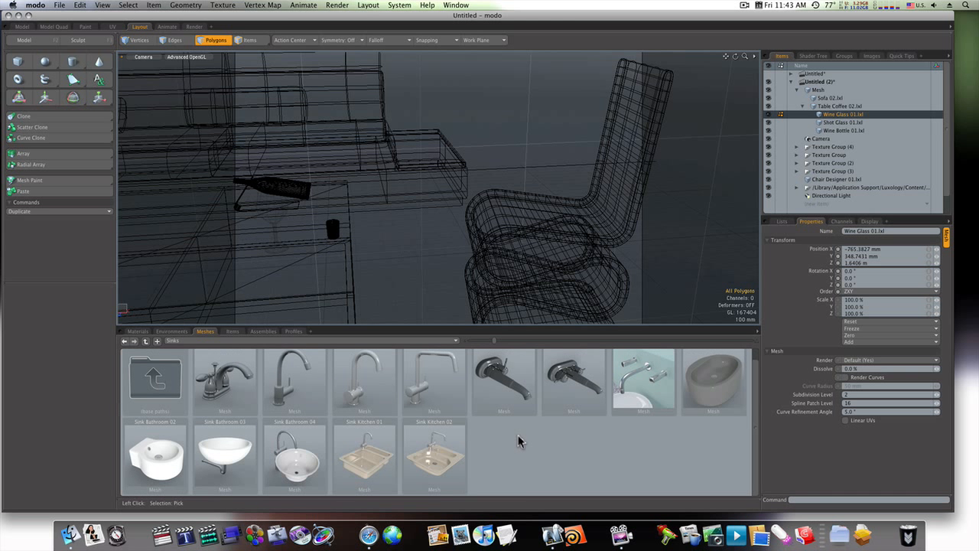
Browse the mesh presets in the Window Treatment and Stairways folders
click(265, 341)
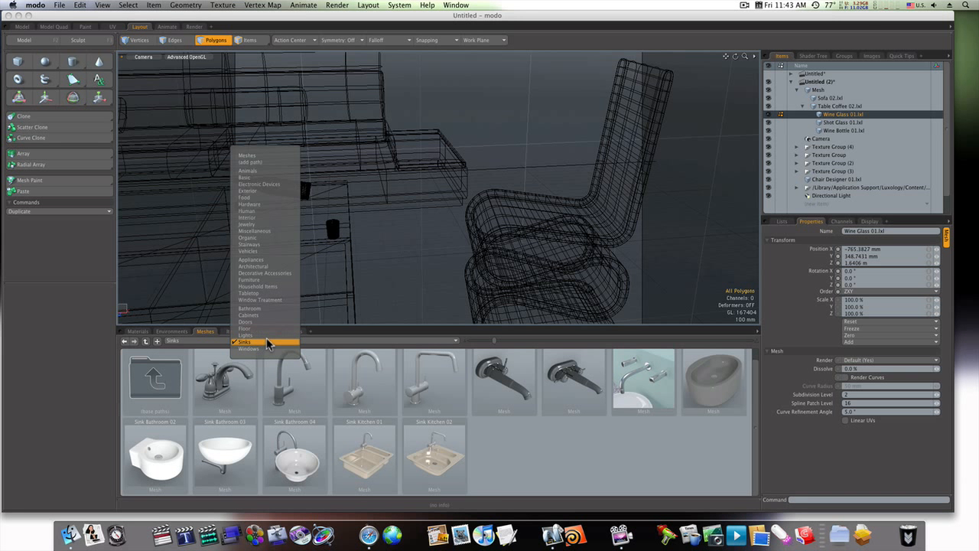
click(265, 300)
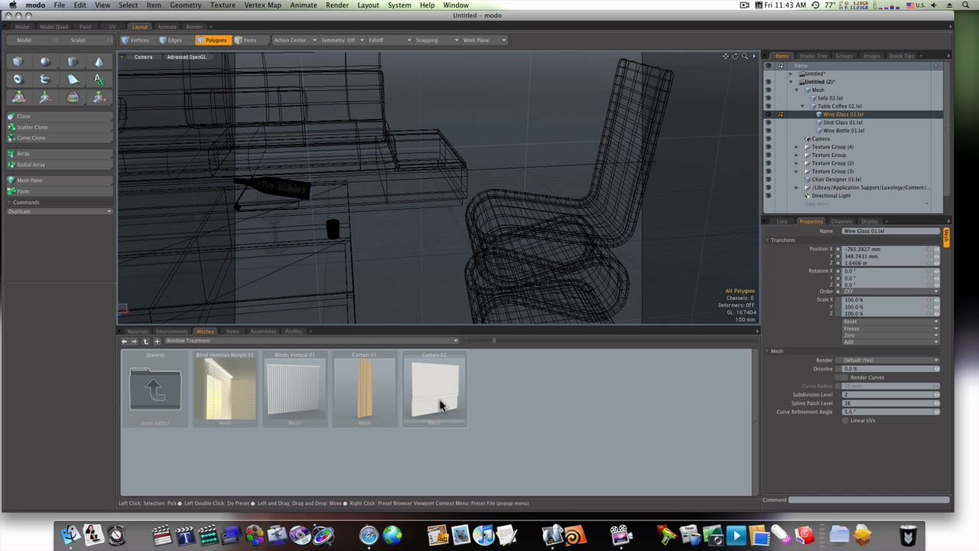
click(312, 341)
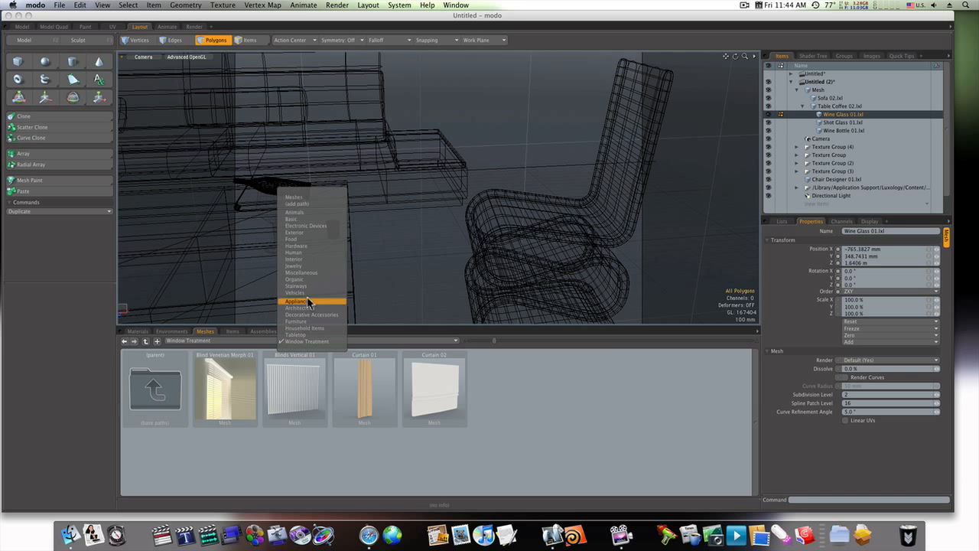
click(305, 286)
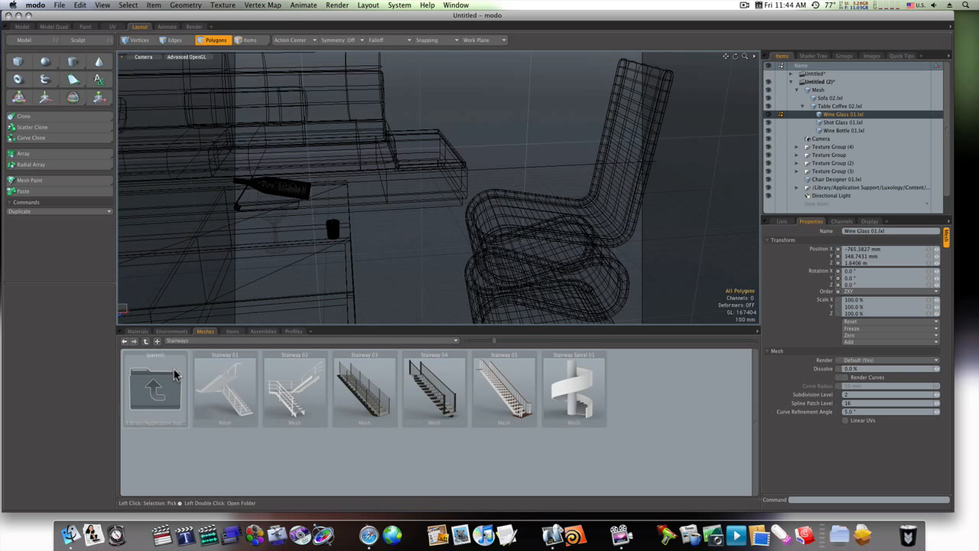
Browse the Organic mesh presets, looking through its Leaves, Miscellaneous and Plants folders
click(317, 342)
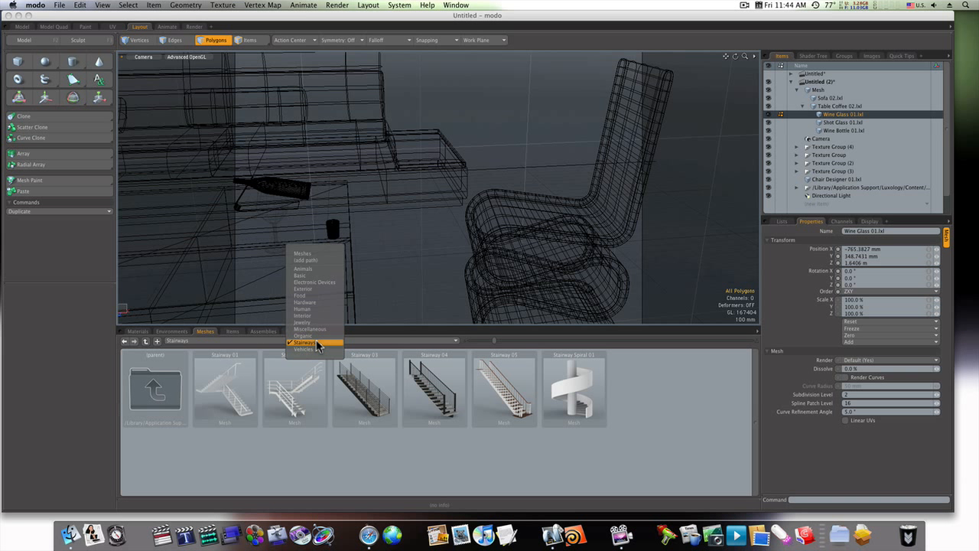
click(304, 335)
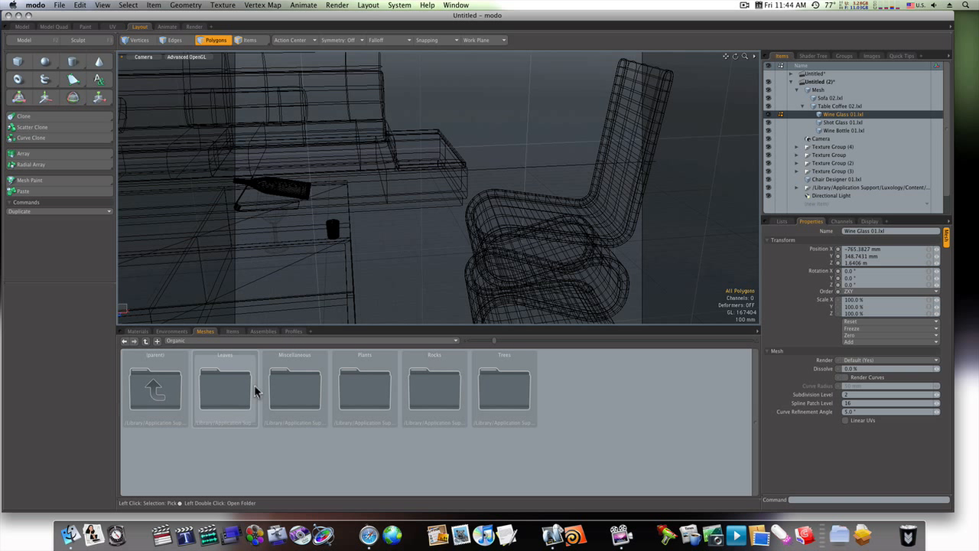
double_click(213, 389)
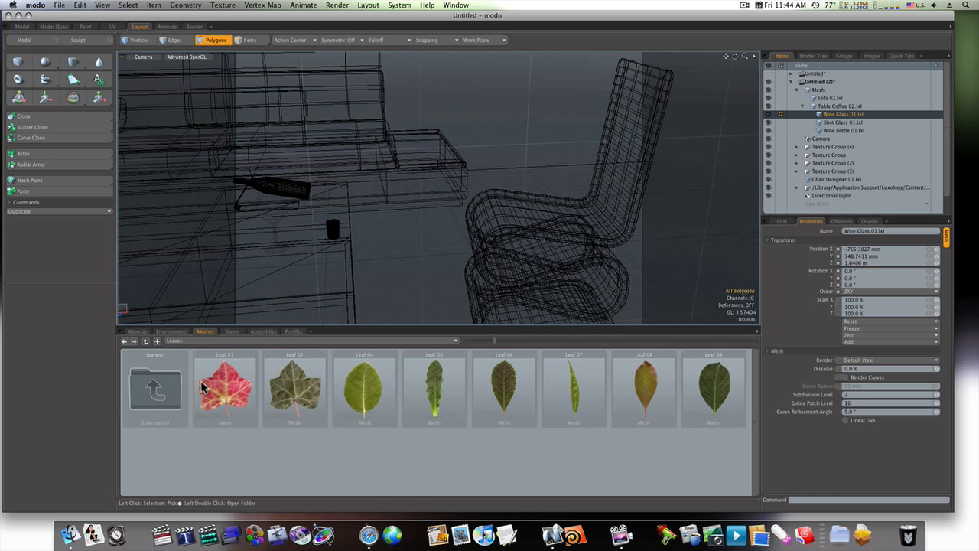
click(126, 344)
double_click(292, 376)
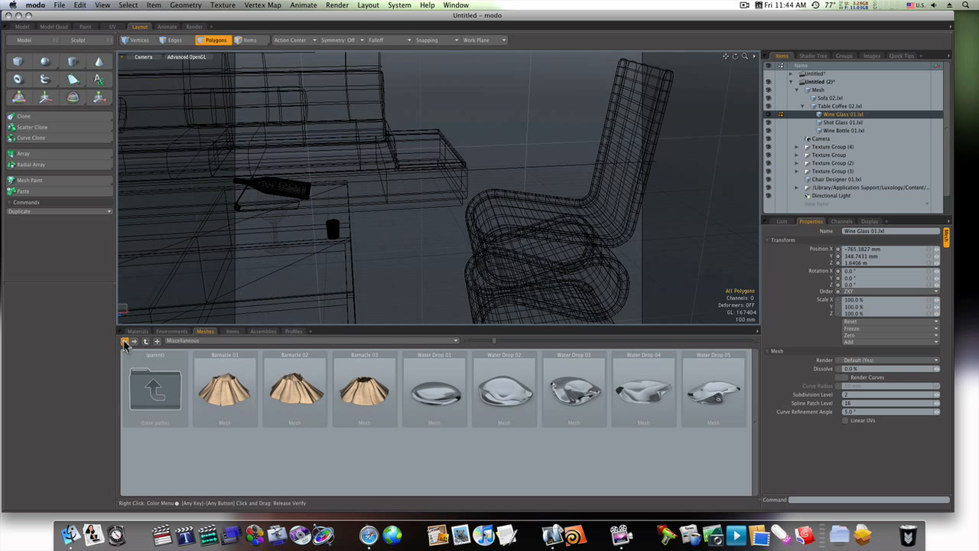
click(125, 343)
click(134, 342)
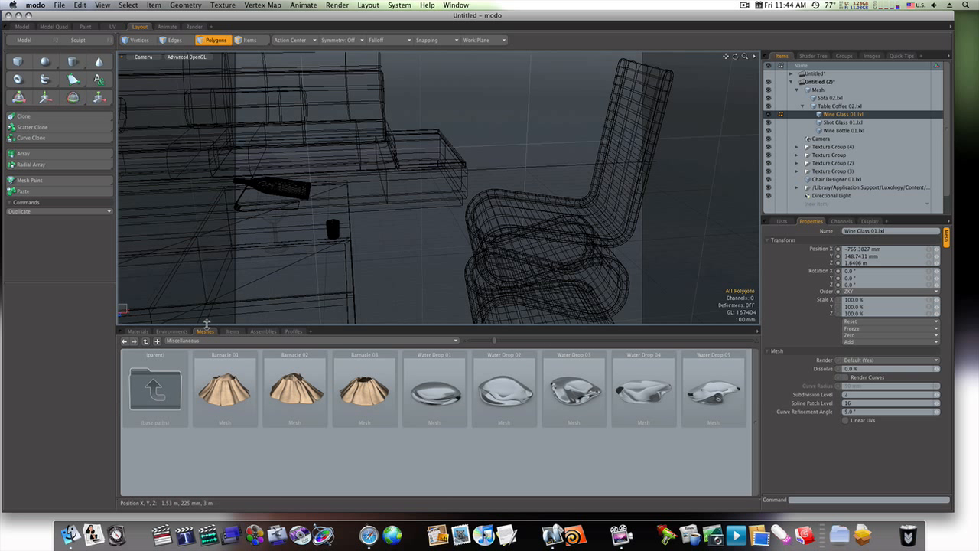
click(124, 342)
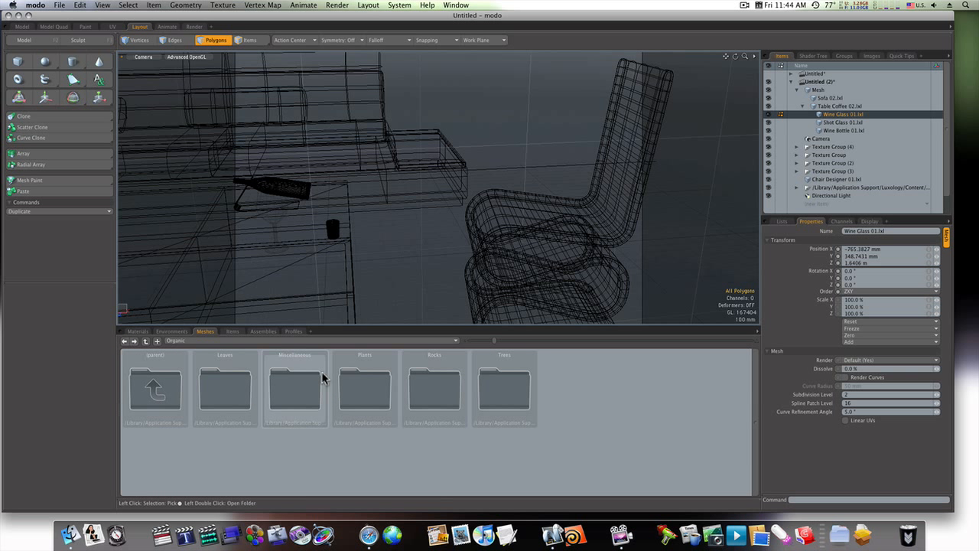
double_click(372, 386)
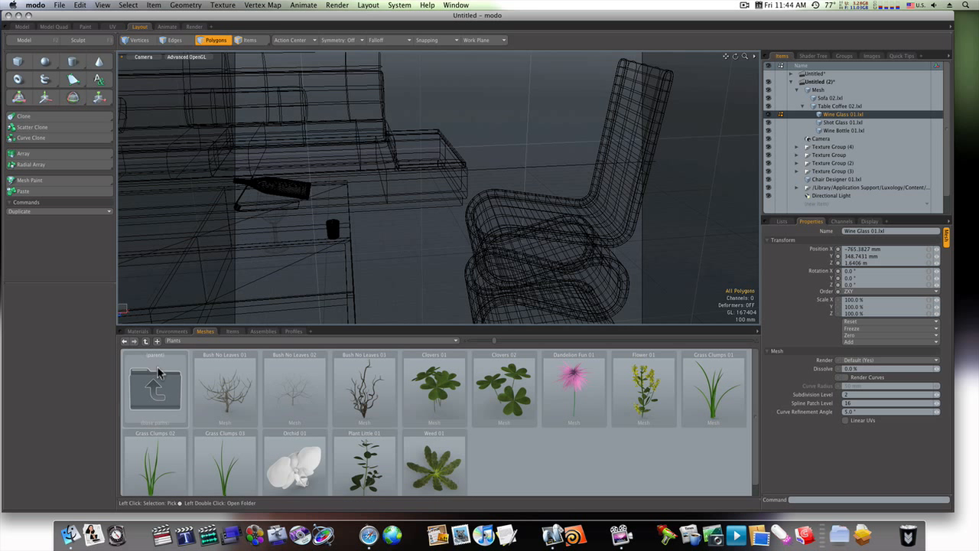
click(125, 342)
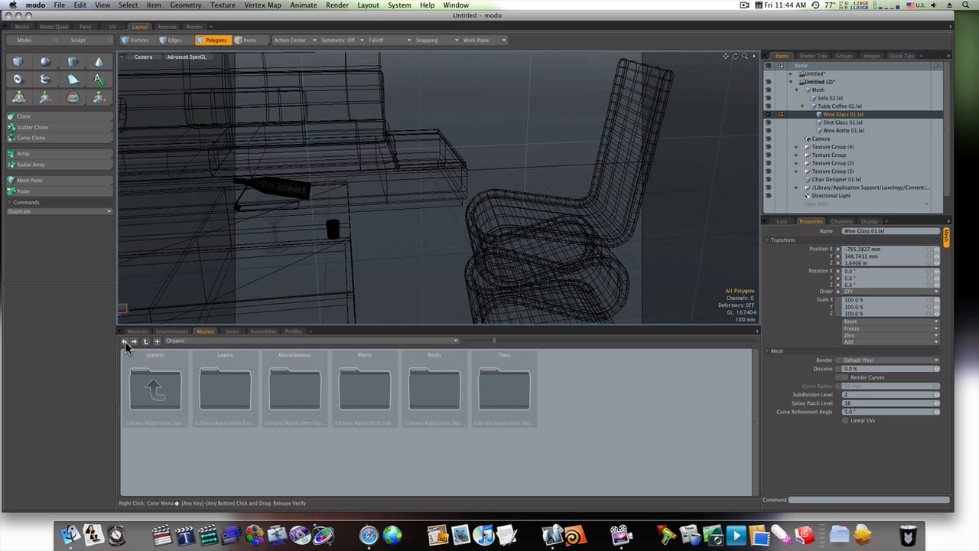
Look through the top-level Miscellaneous, Jewelry, Interior and Human mesh preset folders
click(178, 344)
click(175, 336)
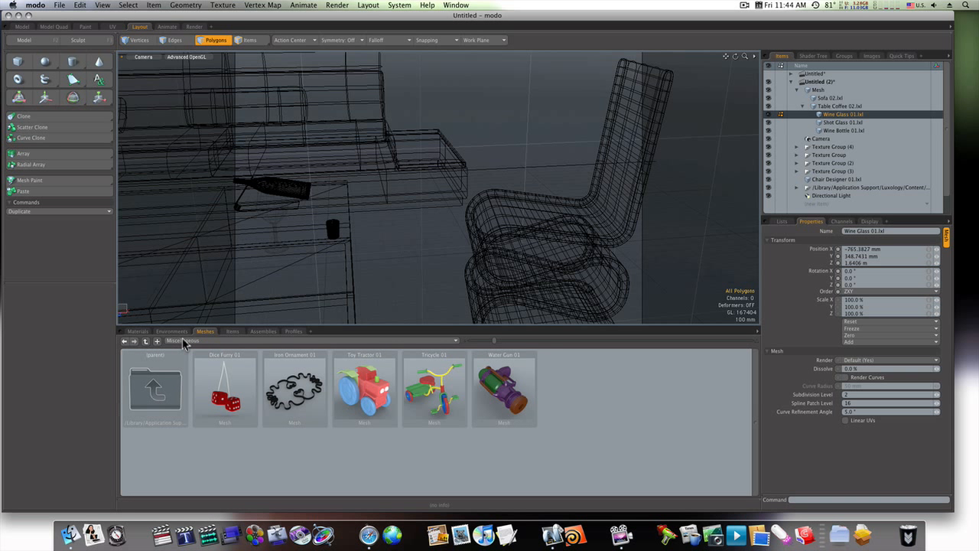
click(220, 343)
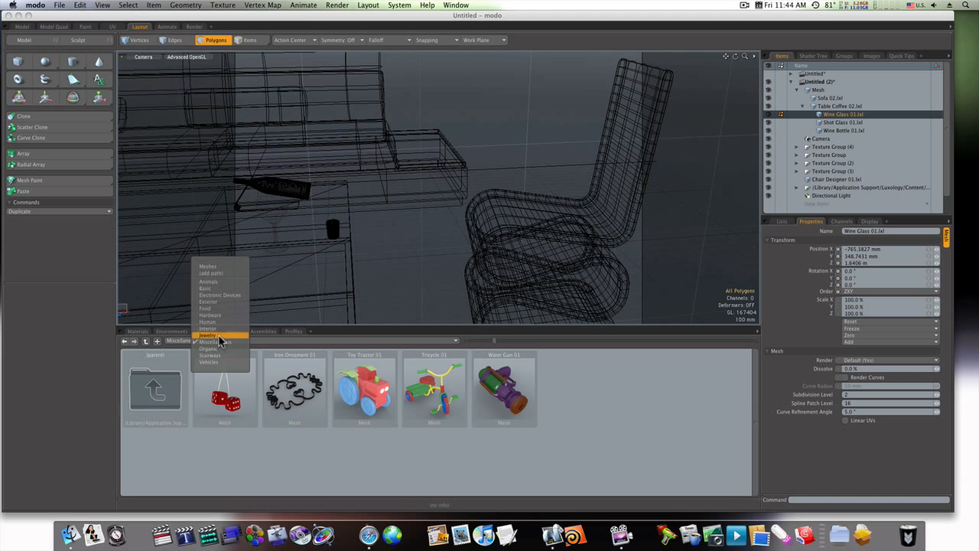
click(219, 339)
click(219, 343)
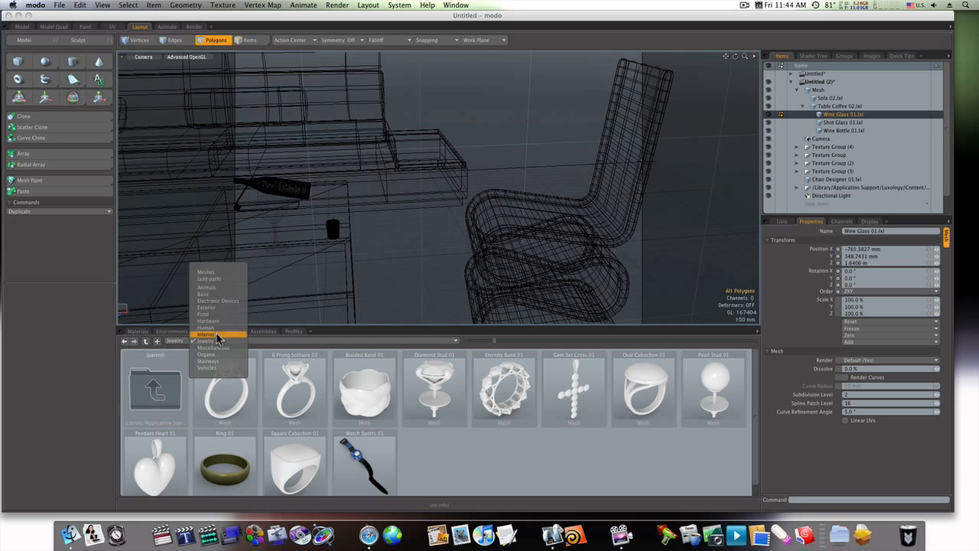
click(220, 335)
click(216, 341)
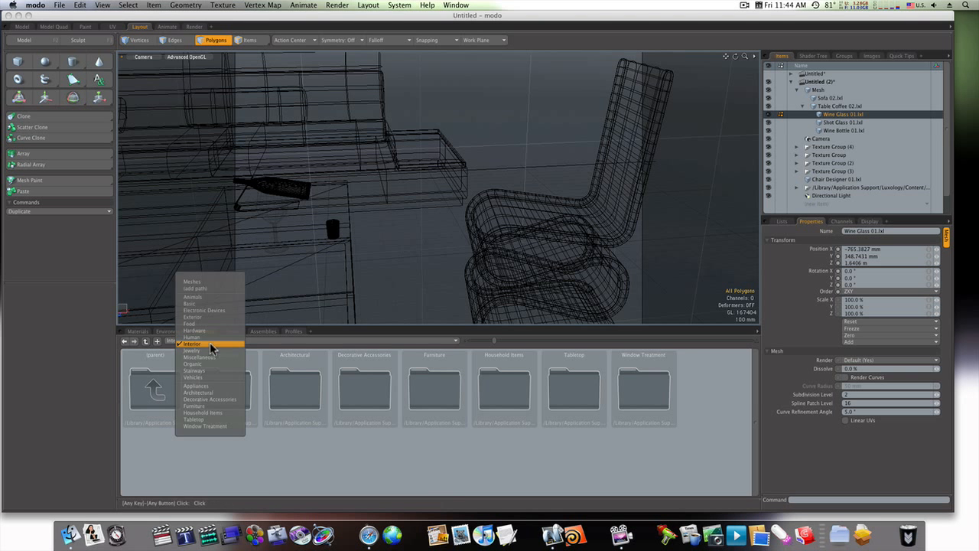
click(218, 344)
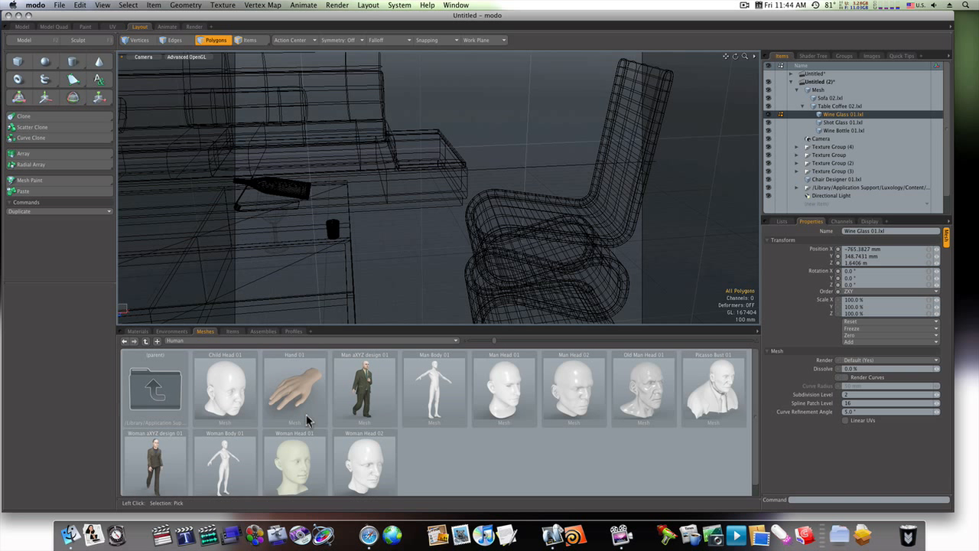
Look through the Hardware and Food mesh presets and the Fence folder under Exterior
click(189, 340)
click(189, 337)
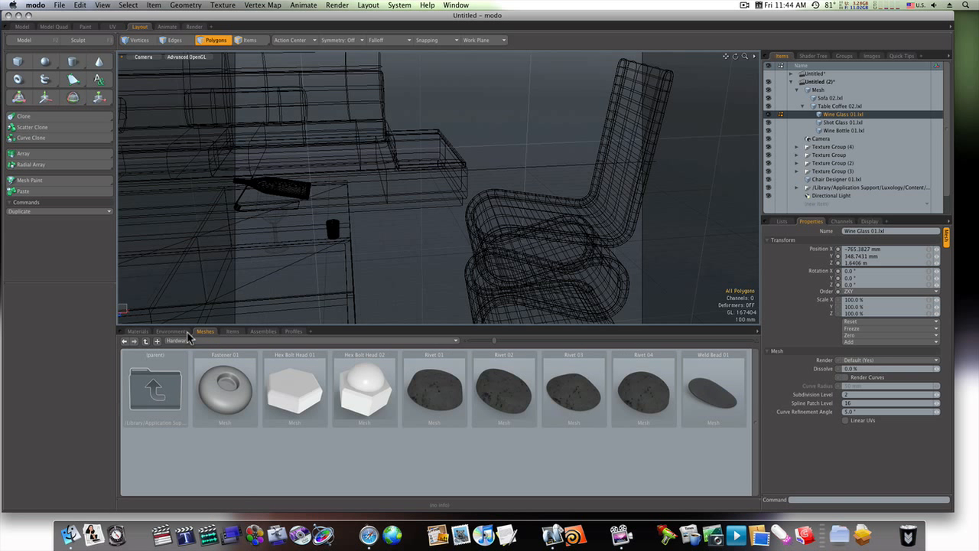
click(188, 344)
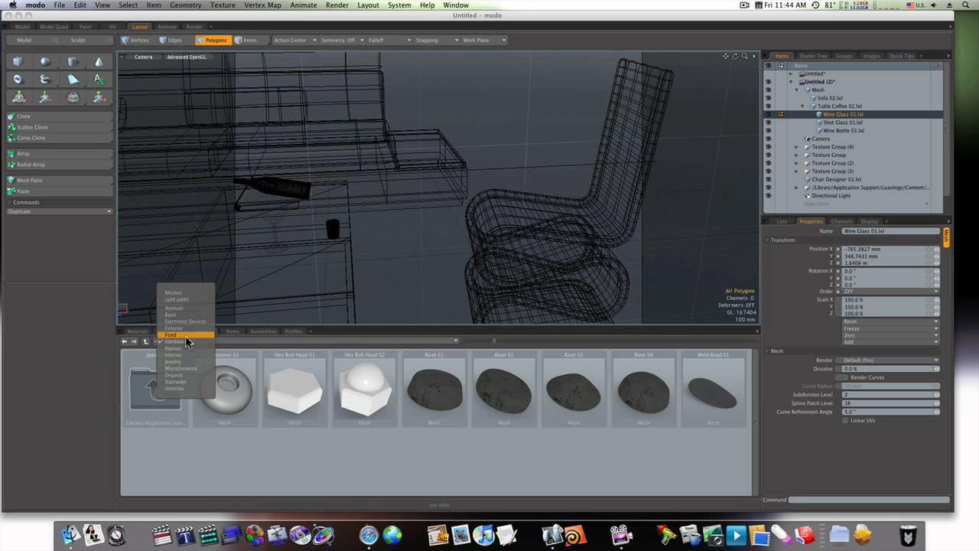
click(188, 335)
click(188, 341)
click(187, 335)
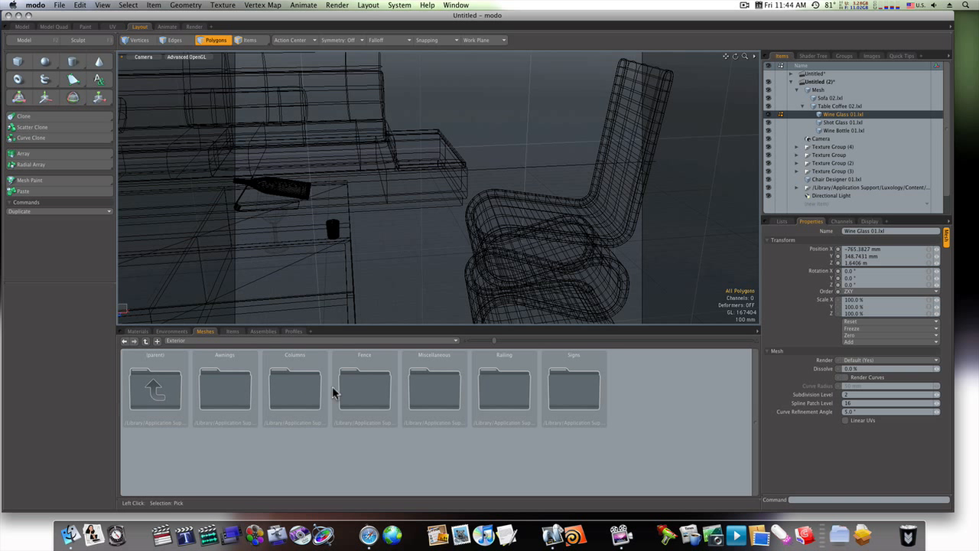
double_click(360, 396)
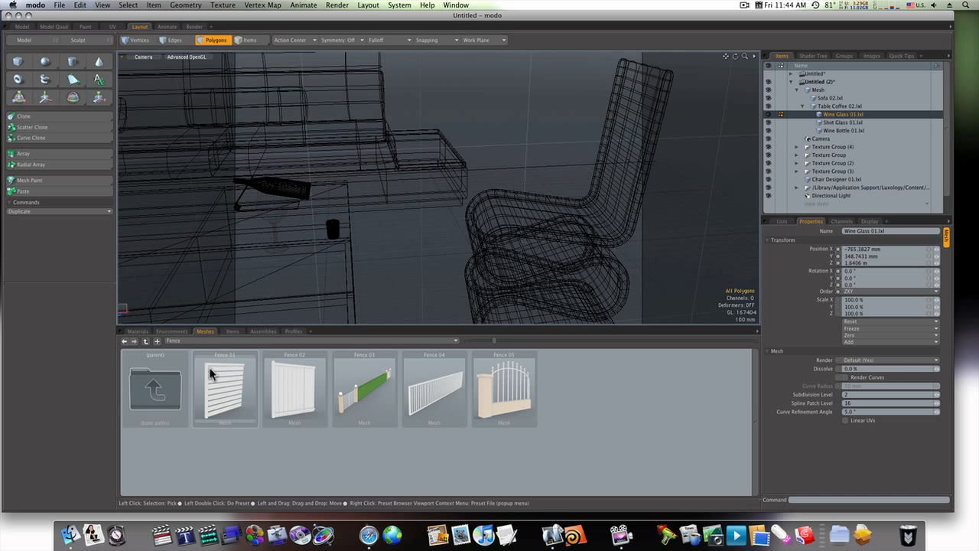
Place the Laptop 01 preset from Electronic Devices on the coffee table as its child, at about X -1.24 m, Z 1.73 m
click(173, 341)
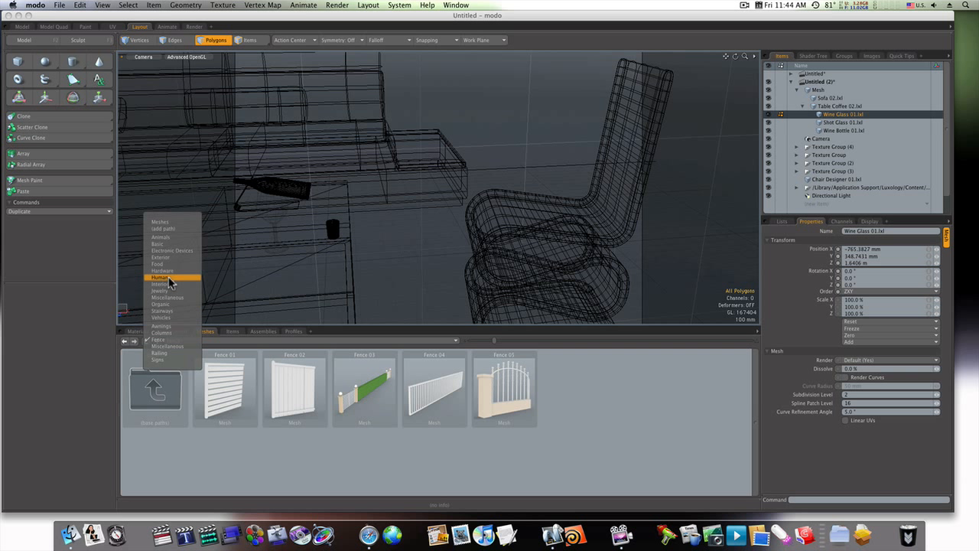
click(167, 251)
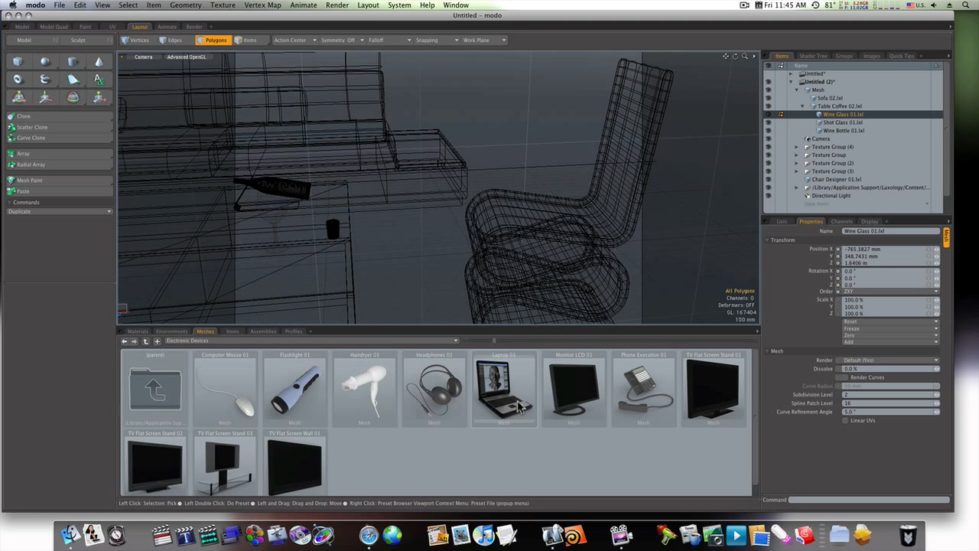
alt+shift+drag(389, 275, 434, 264)
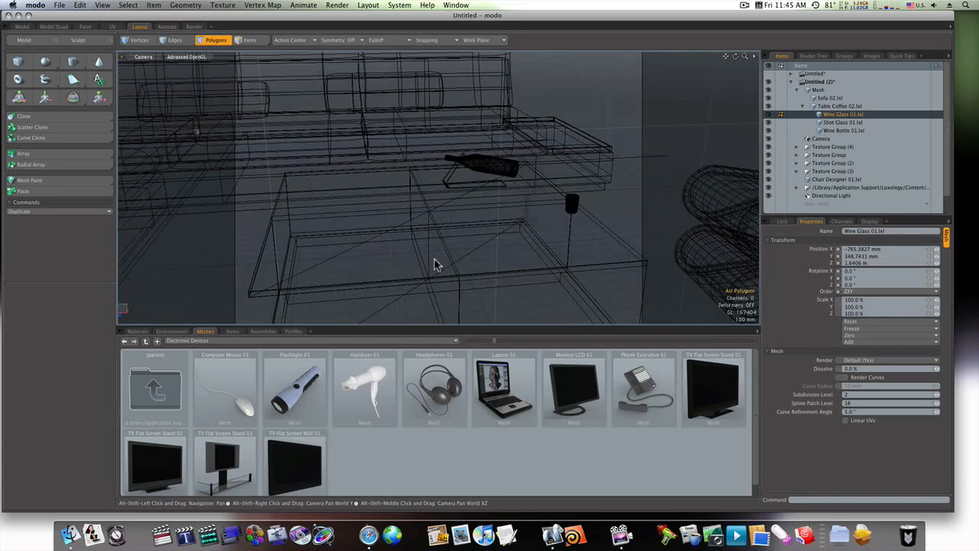
click(841, 107)
mouse_move(508, 412)
mouse_down()
mouse_move(410, 285)
mouse_move(390, 242)
mouse_up()
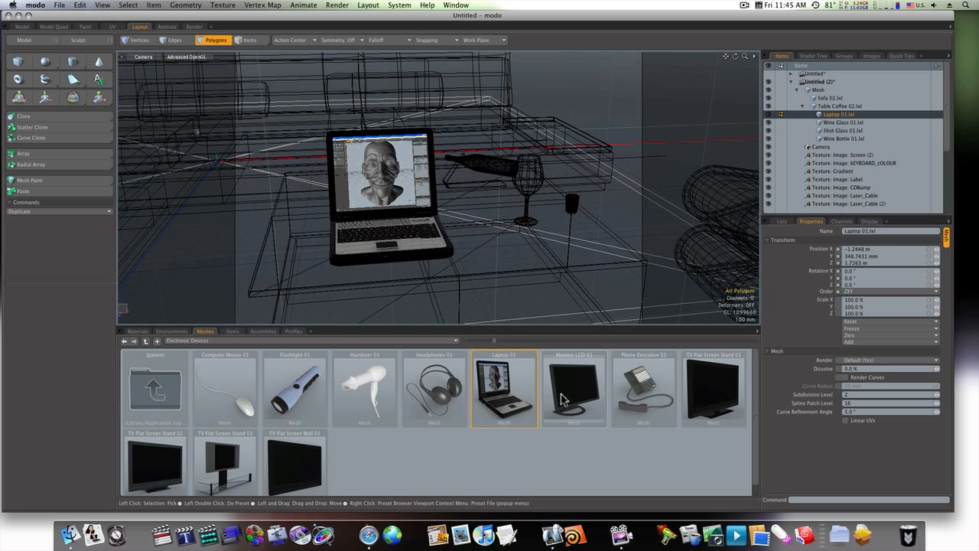
Render the scene from an angled view of the laptop on the coffee table
alt+drag(413, 190, 452, 221)
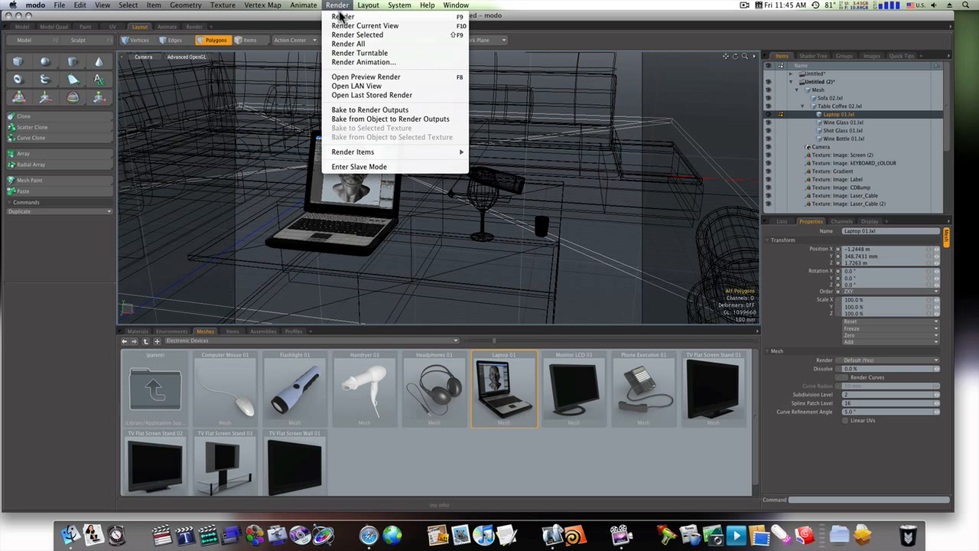
click(342, 16)
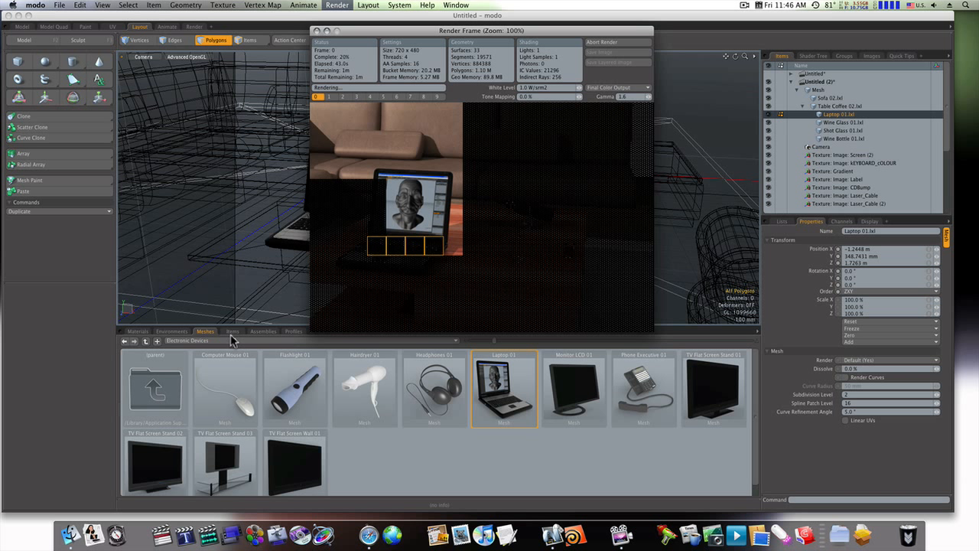
Switch to Safari and browse the first two pages of the mesh gallery on Luxology's asset sharing site
key(super+Tab)
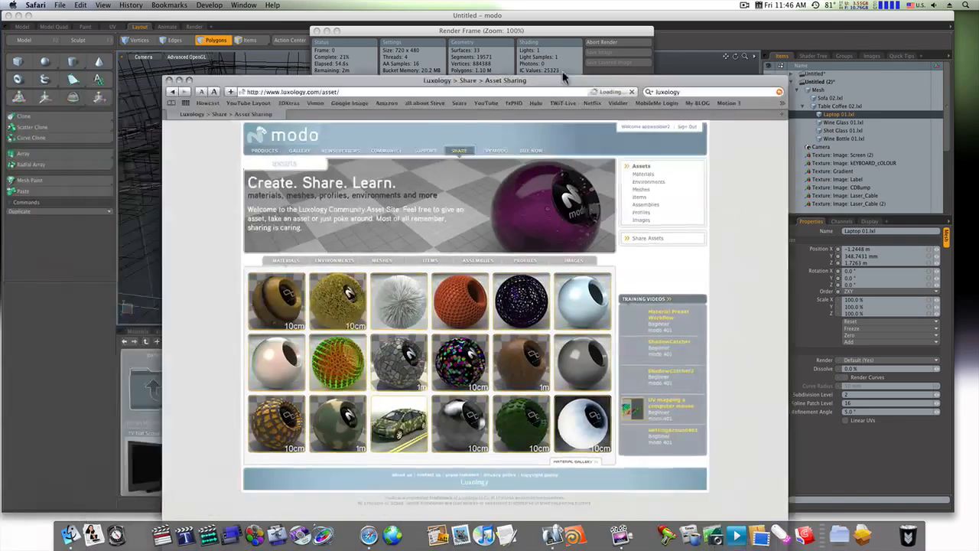
drag(526, 75, 456, 21)
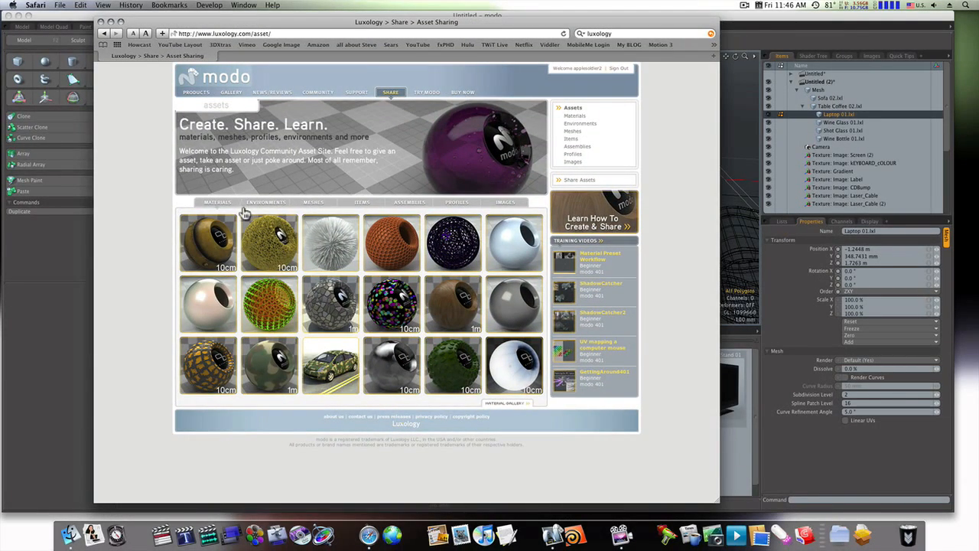
click(315, 204)
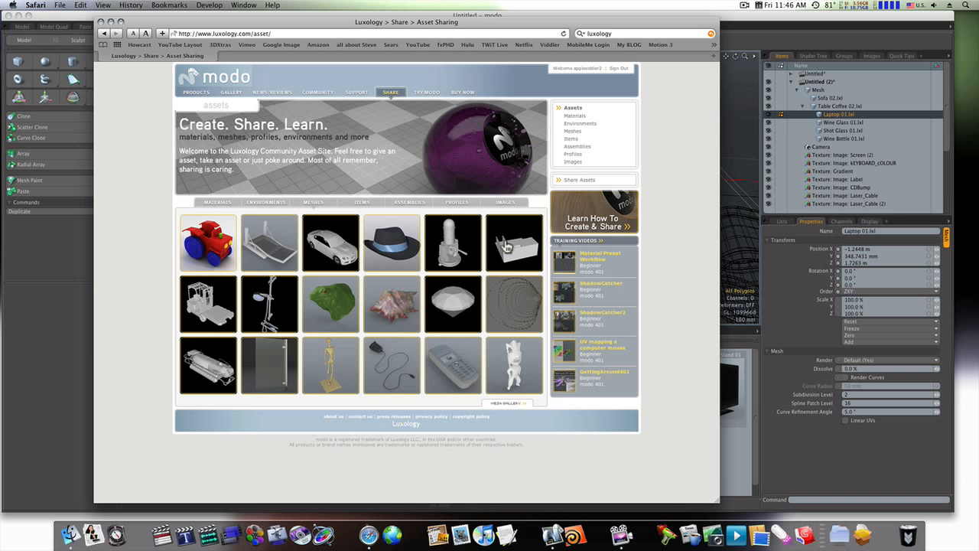
click(516, 402)
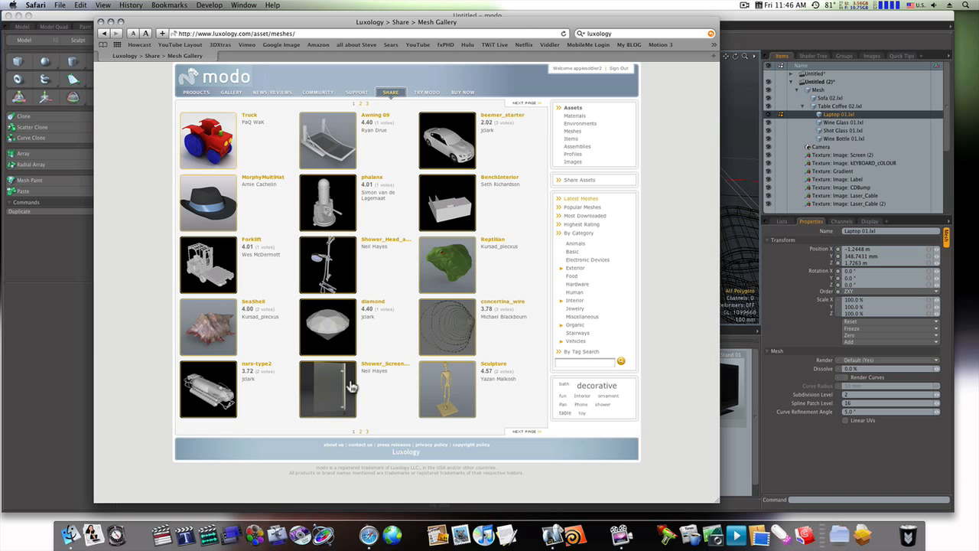
click(362, 432)
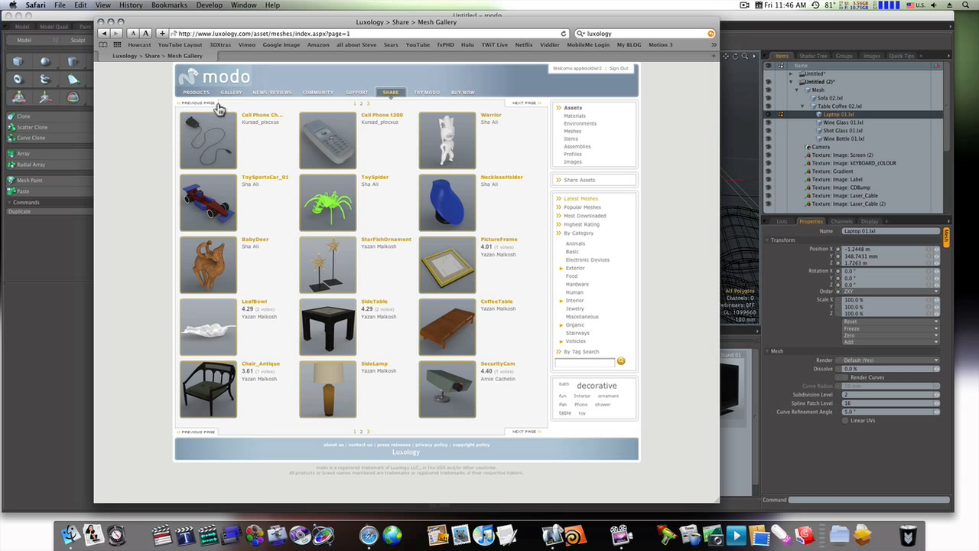
Return to the Asset Sharing overview and view the community environments and materials
click(104, 34)
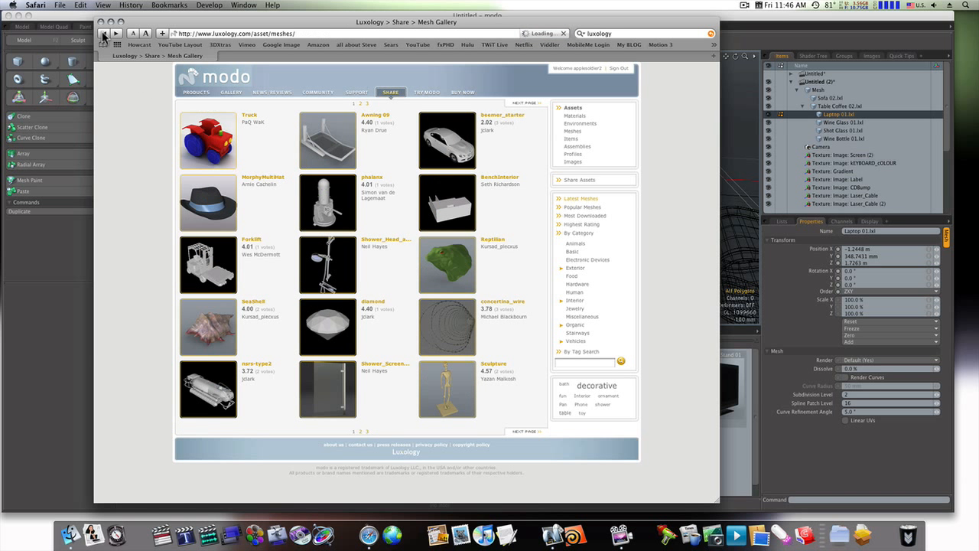
click(104, 33)
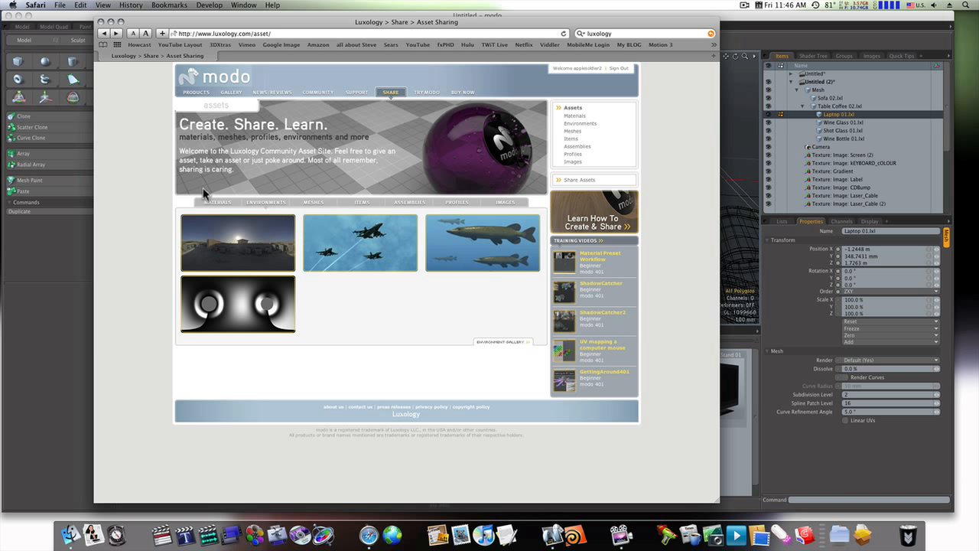
click(214, 203)
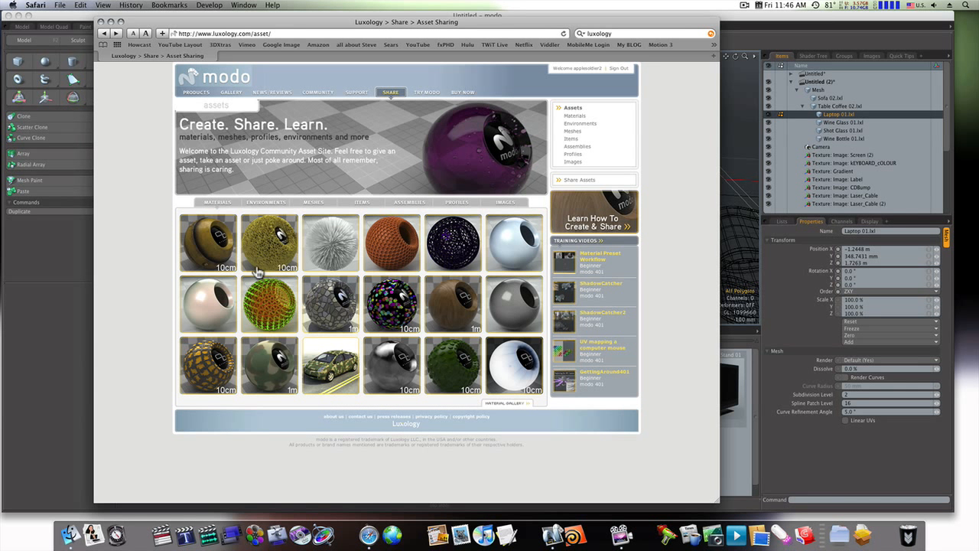
View the full community material gallery on the sharing site, then return to modo and close the finished render
click(499, 405)
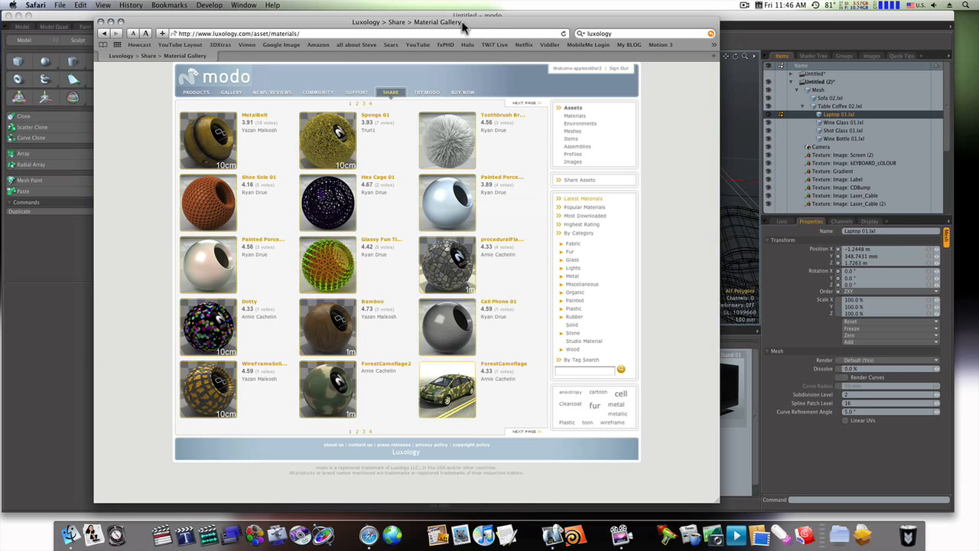
drag(482, 23, 0, 23)
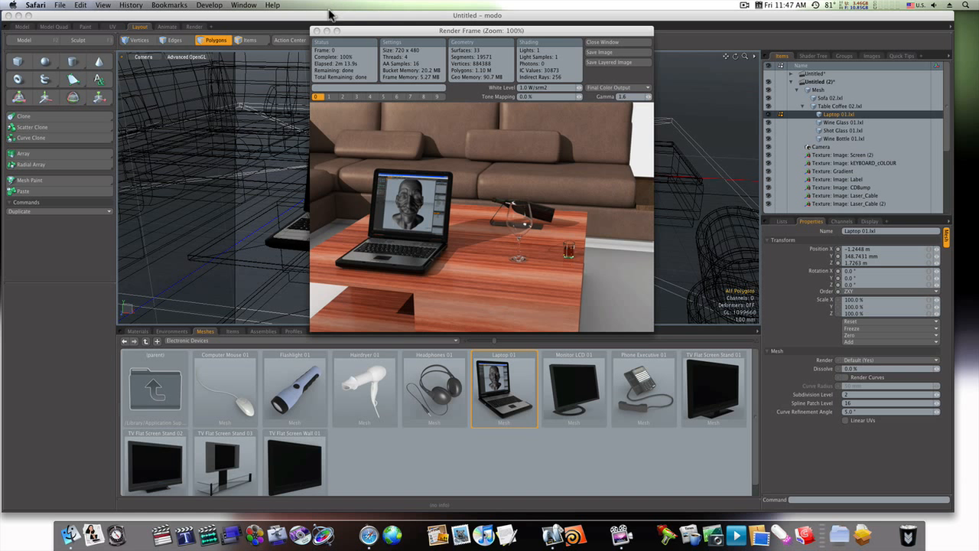
click(317, 30)
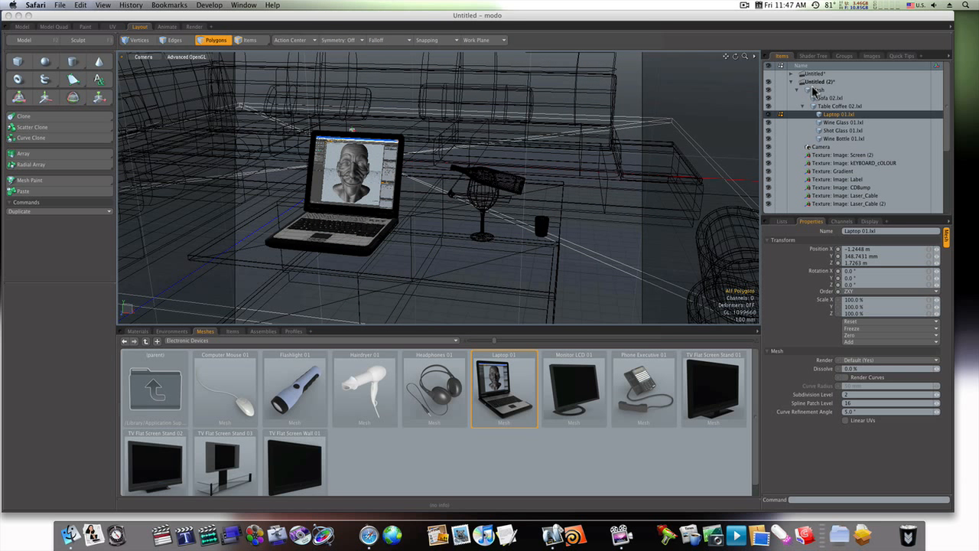
Place the Phone Executive 01 preset on the coffee table as its child, at about X -918 mm, Z 1.46 m, and render the scene
click(840, 106)
click(841, 106)
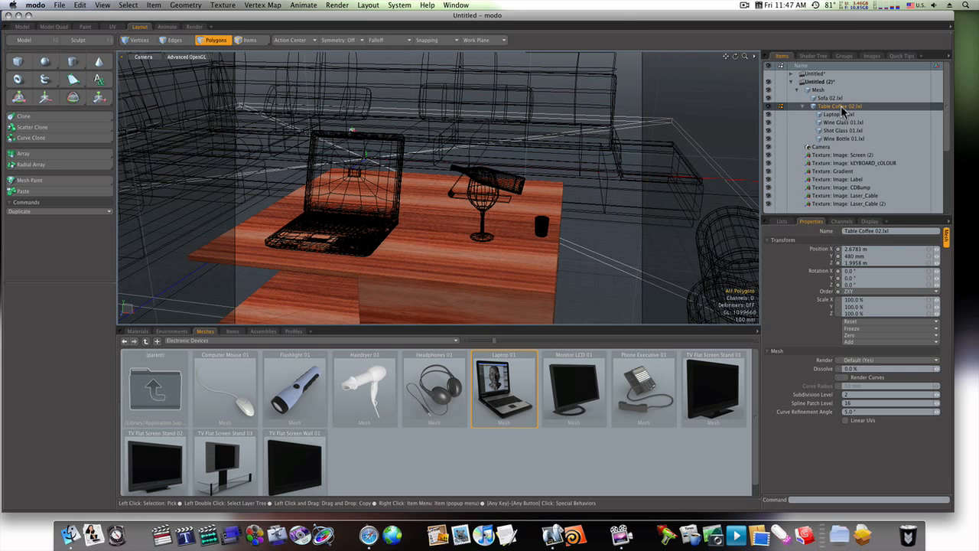
drag(637, 388, 459, 226)
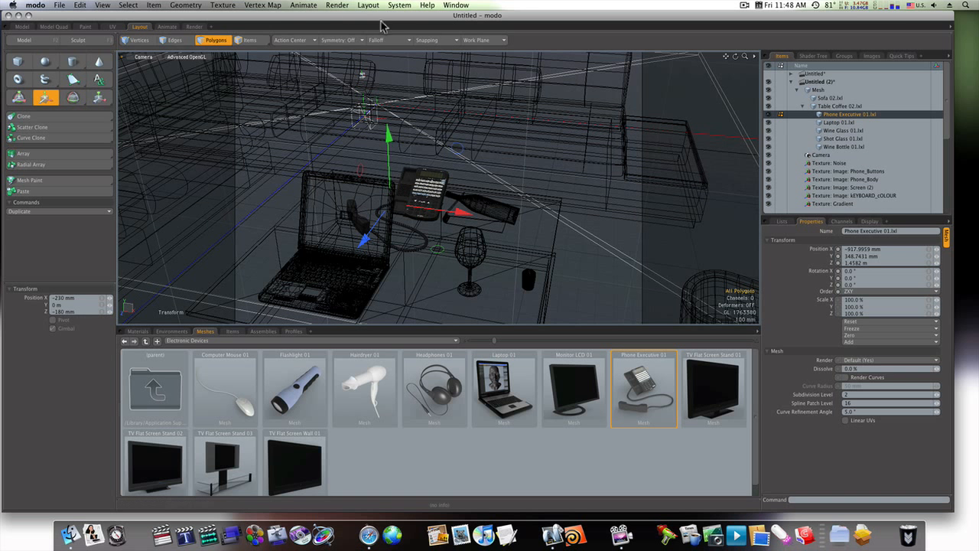
click(336, 7)
click(337, 23)
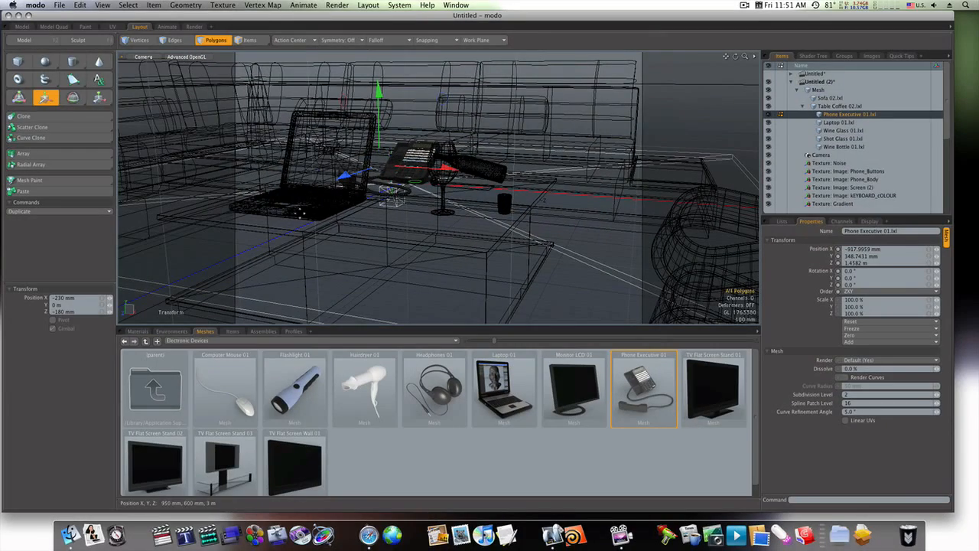
Examine the library's item presets, including the Cameras and Lights folders, and the camera assembly presets
click(233, 331)
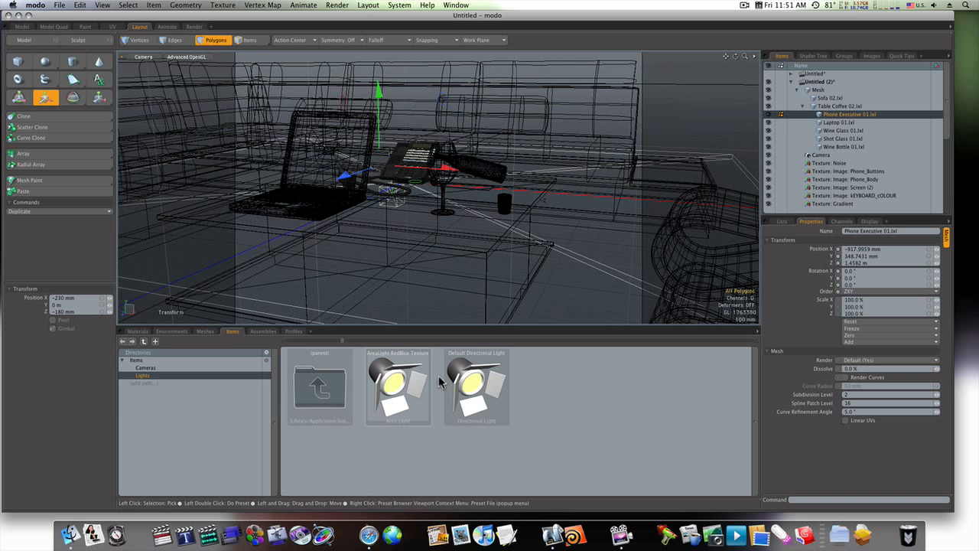
double_click(329, 384)
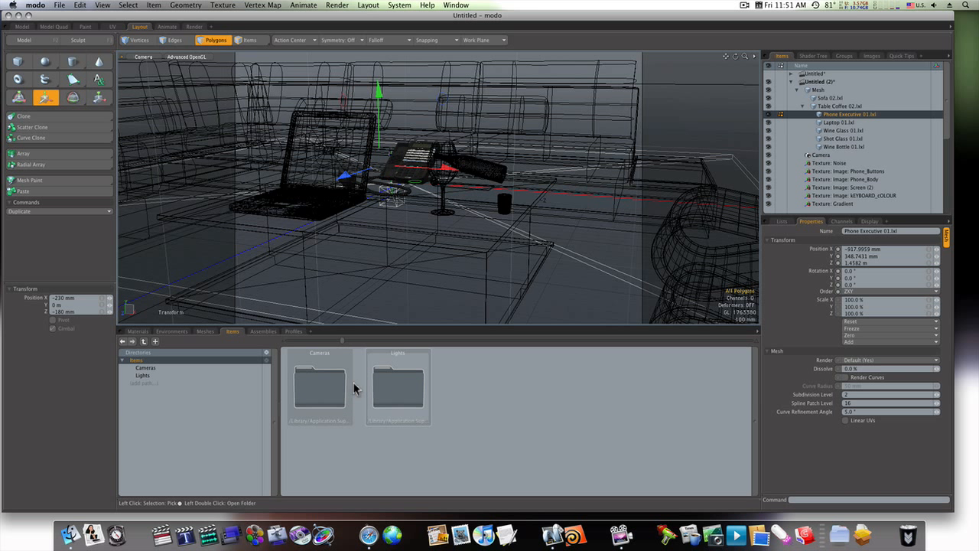
double_click(425, 395)
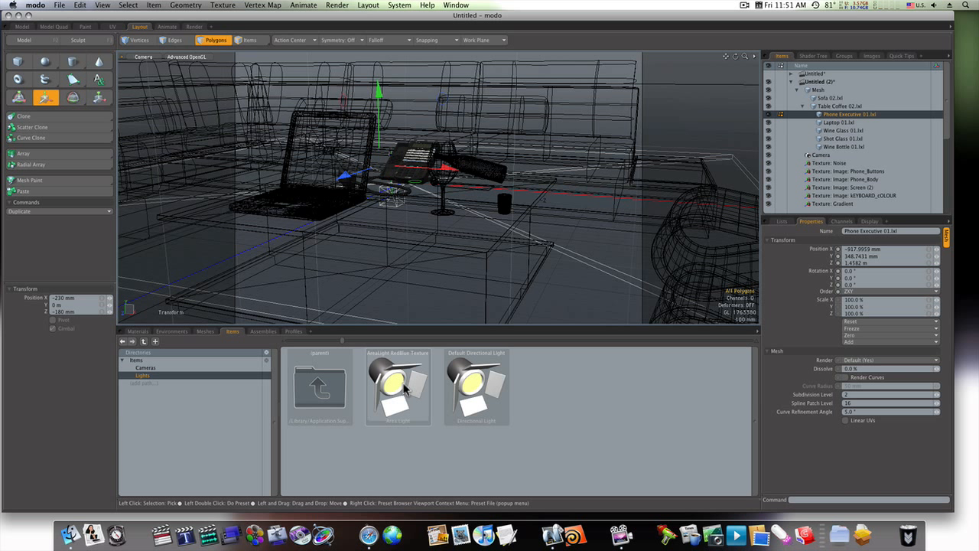
click(262, 332)
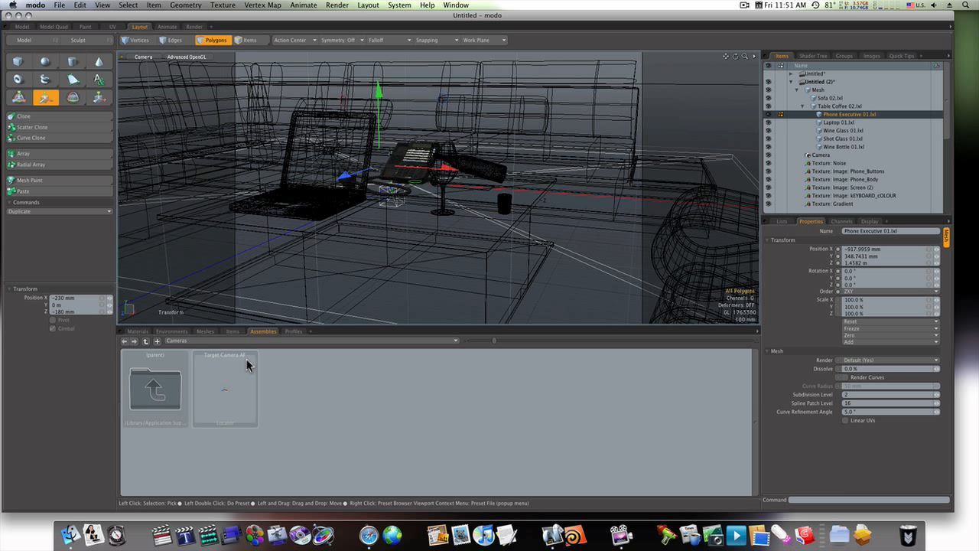
Examine the library's profile presets in the Door_Edges and Misc folders
click(289, 334)
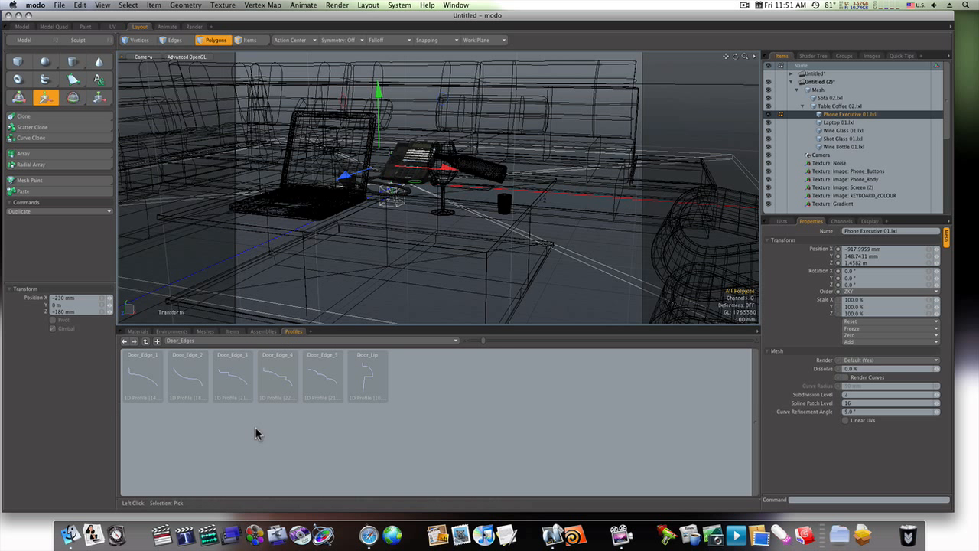
click(192, 341)
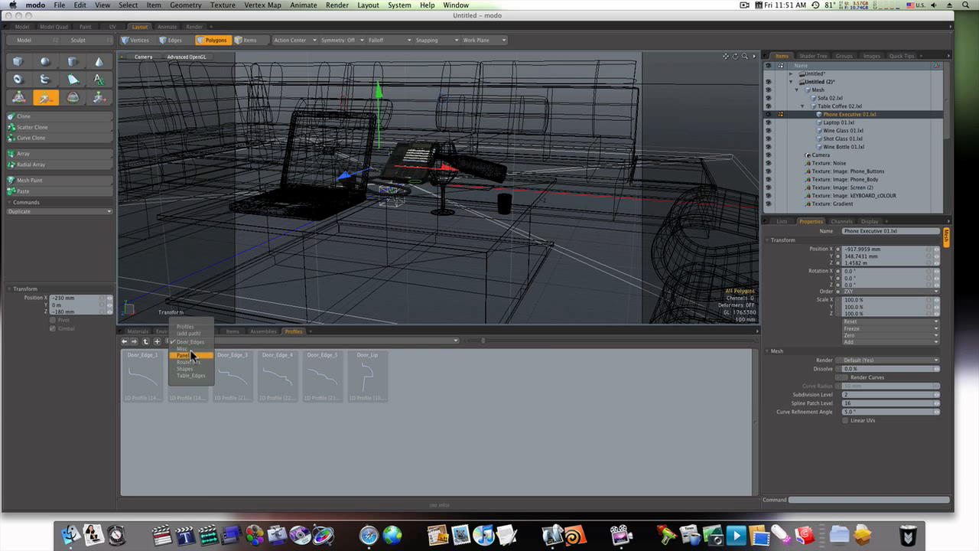
click(183, 348)
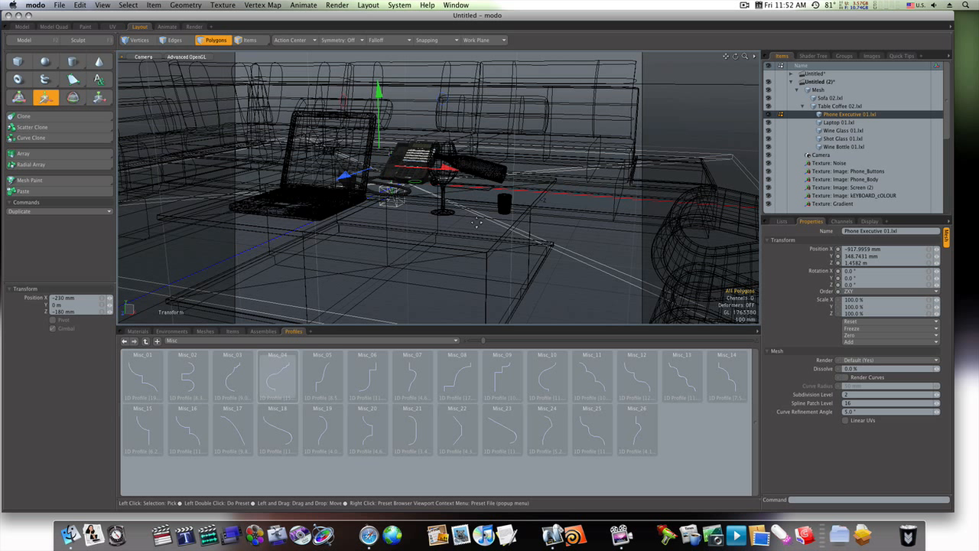
Collapse the living room scene's item tree, create a new scene and add a default cube at the origin
click(790, 81)
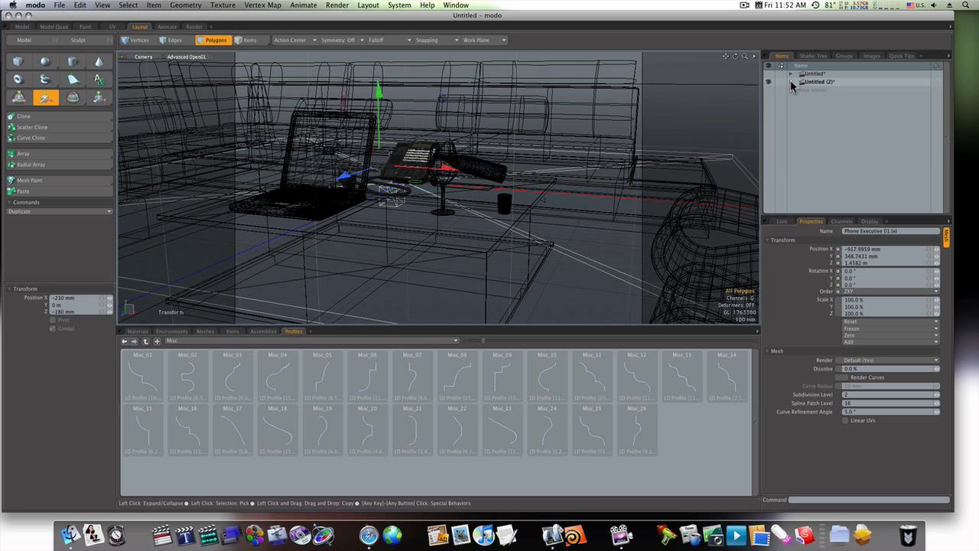
key(super+n)
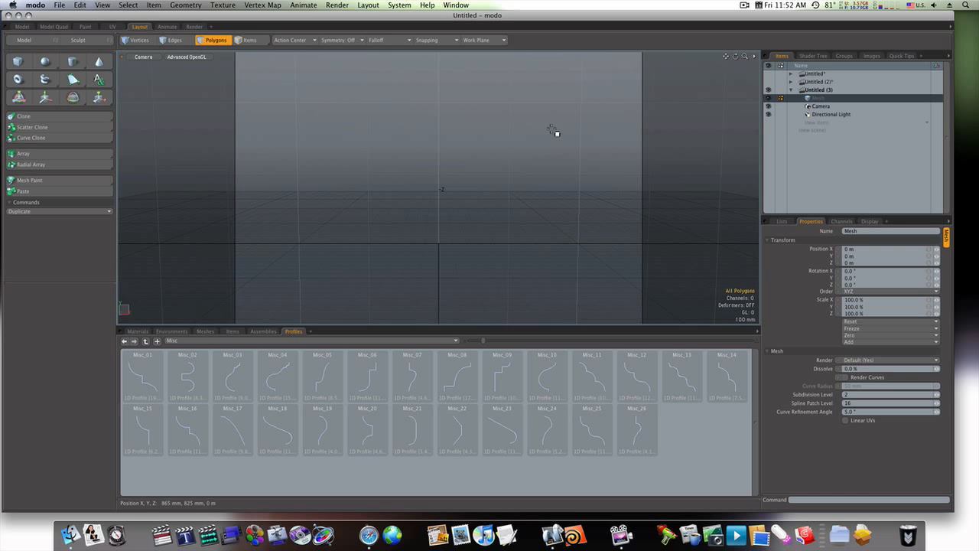
click(22, 63)
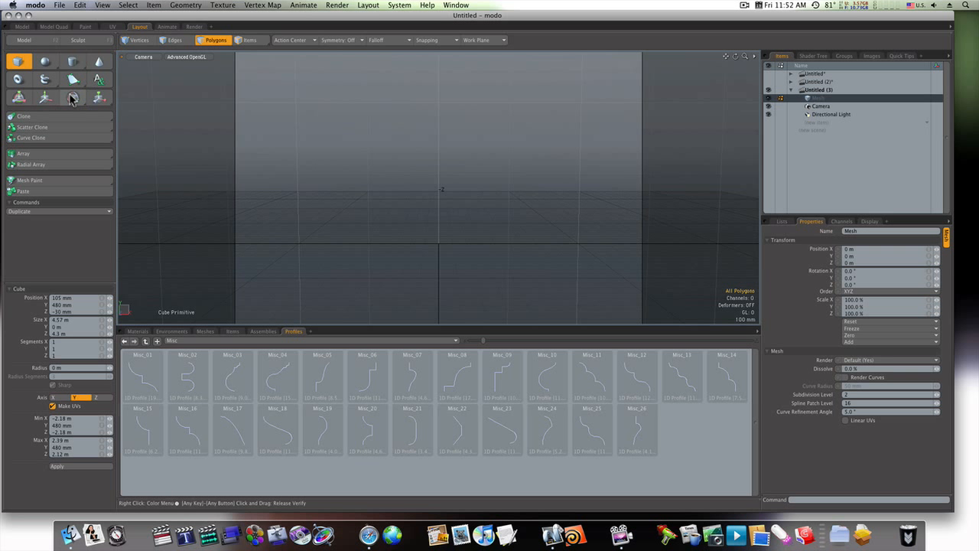
click(22, 67)
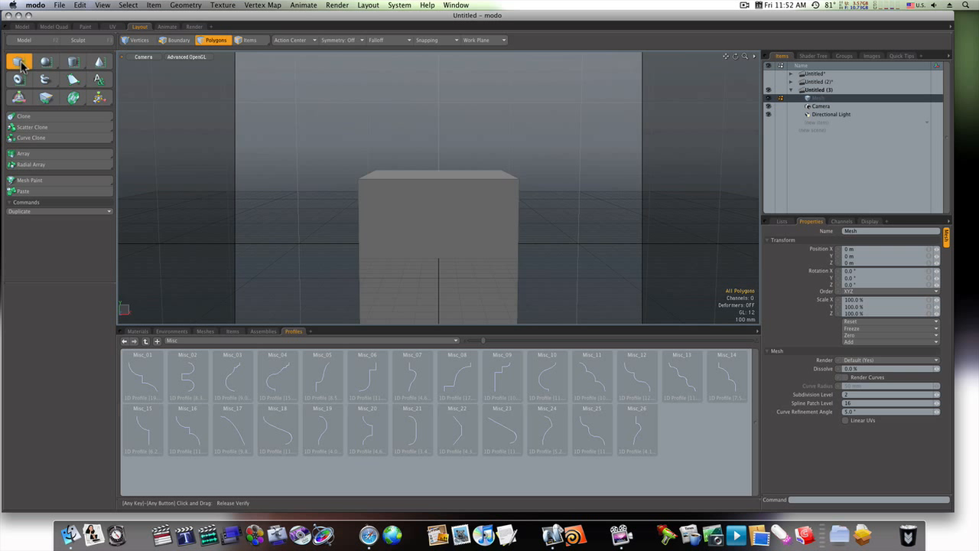
Bevel the cube's front face with the Door_Edge_5 profile and a shift of about 141 mm
ctrl+alt+drag(478, 241, 413, 232)
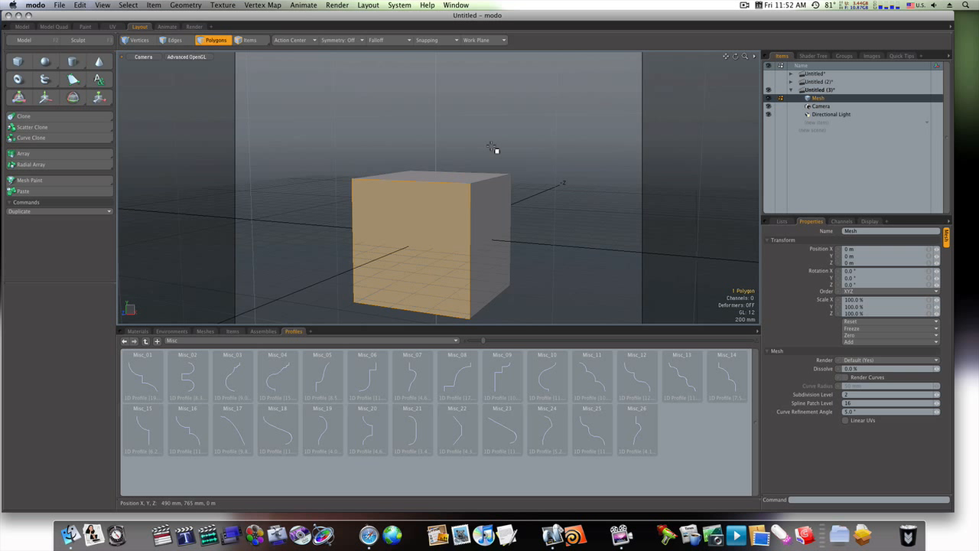
key(b)
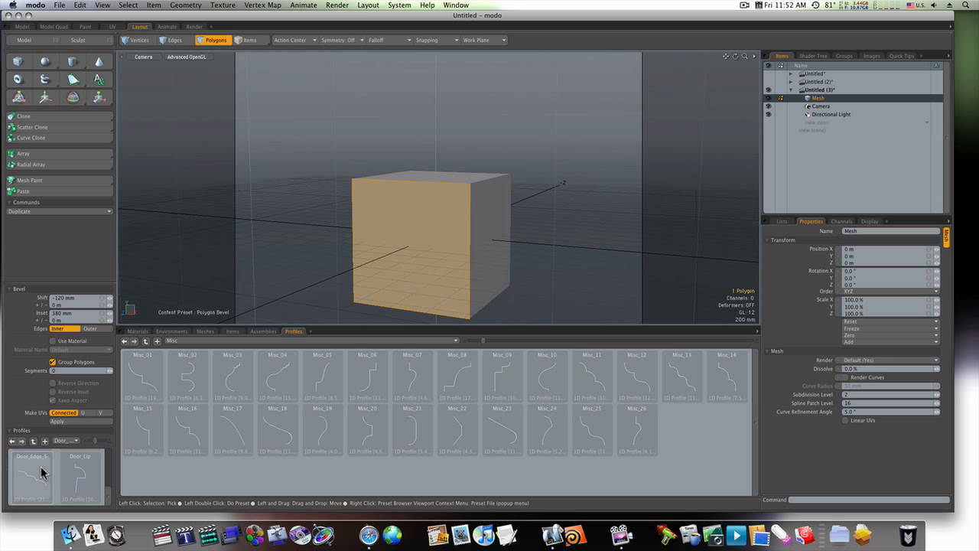
click(42, 473)
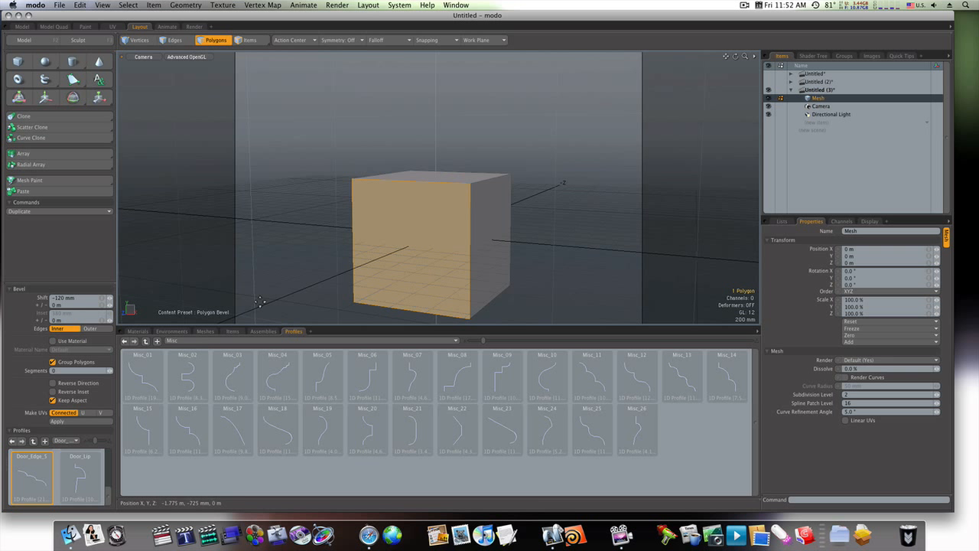
drag(379, 251, 321, 251)
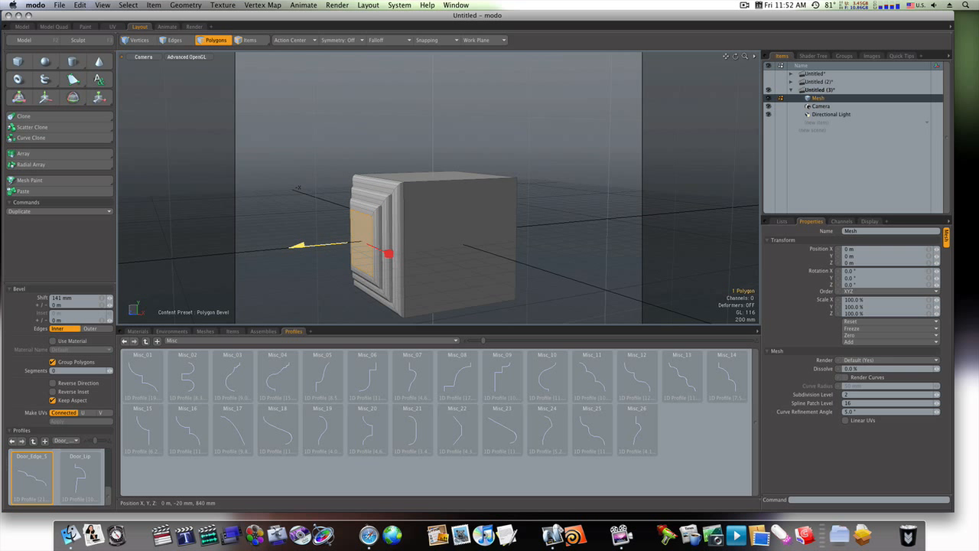